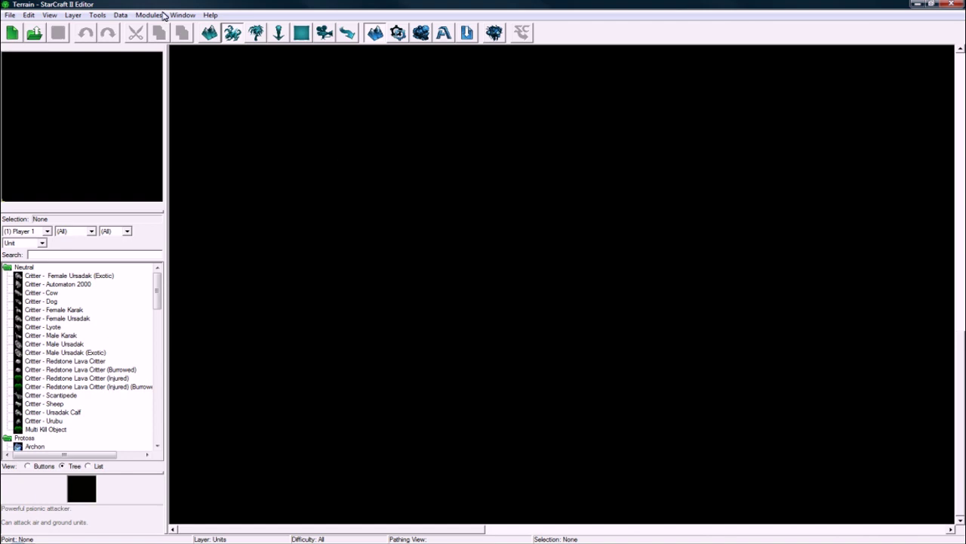
Step: Create a new 80x80 map with the default Map settings
click(10, 15)
click(25, 26)
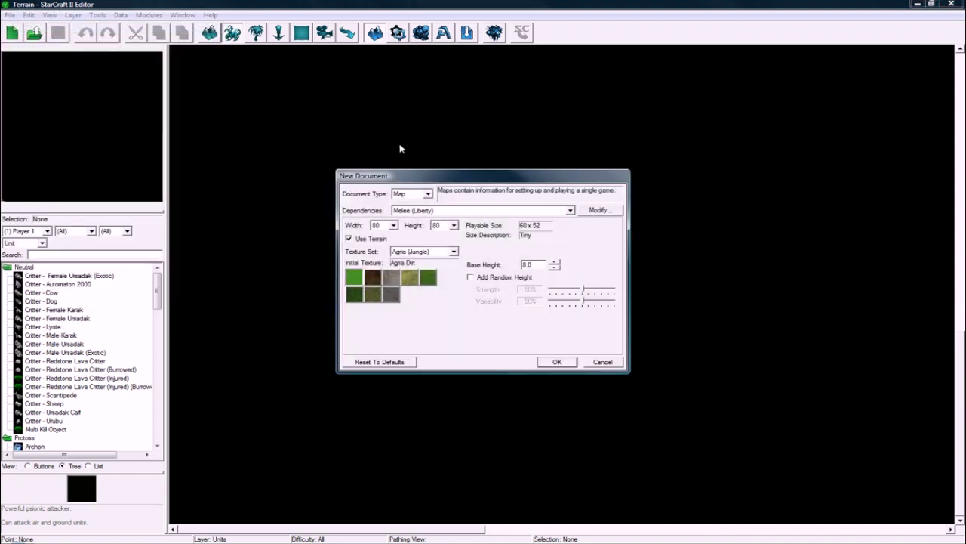
click(557, 362)
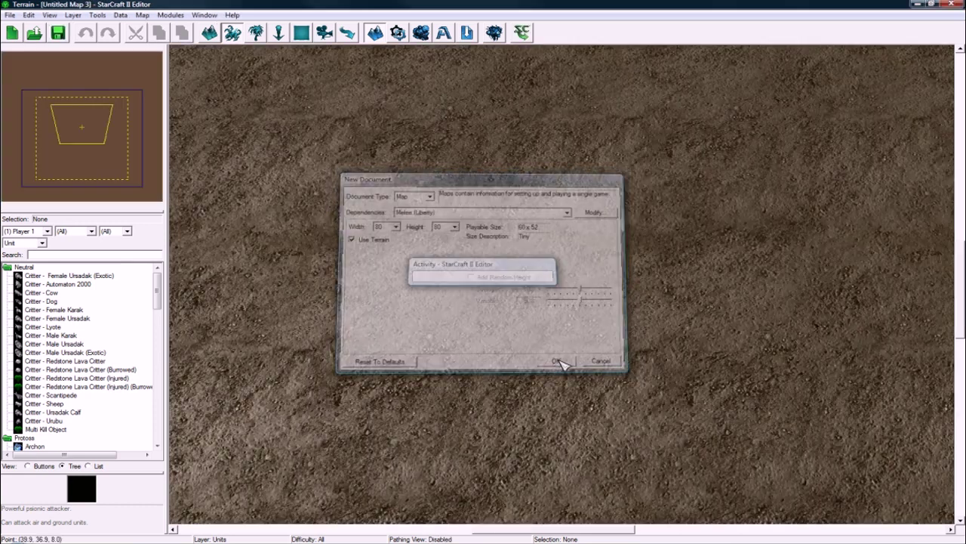
Step: Rotate the camera and pan north to look around the new terrain
key(Insert)
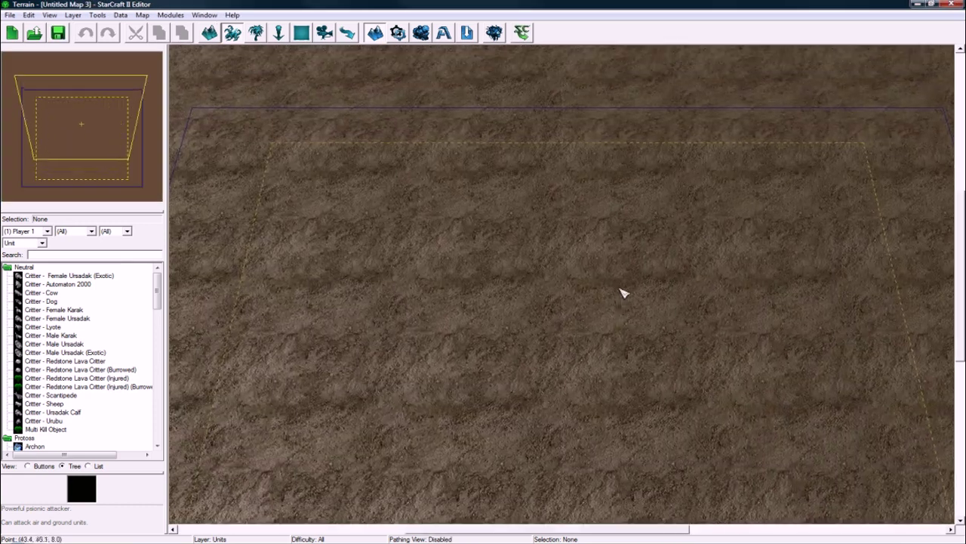
key(Delete)
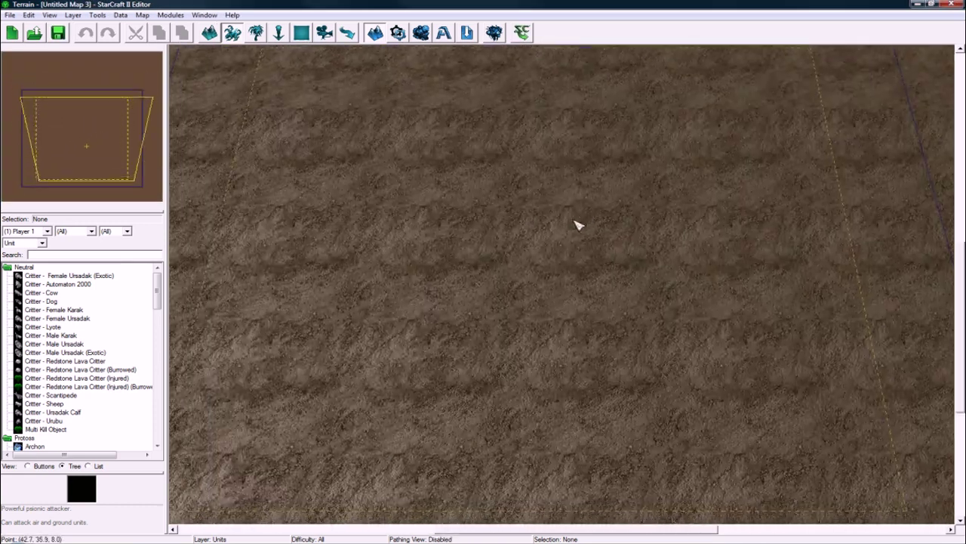
key(Left)
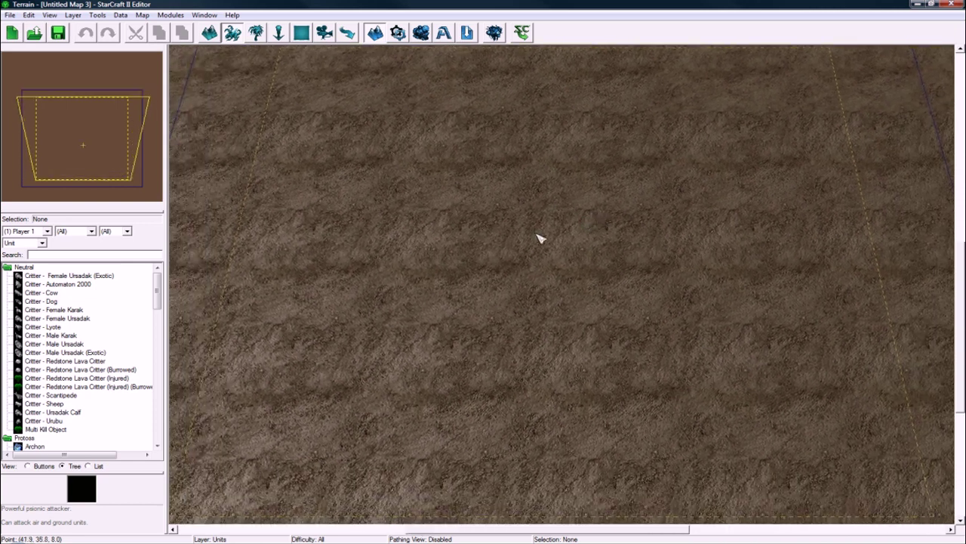
key(Up)
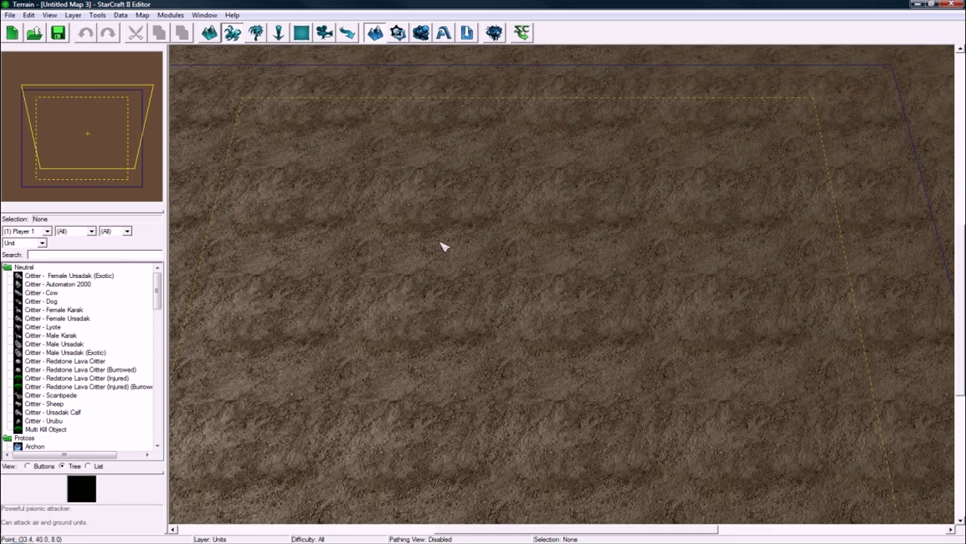
key(Up)
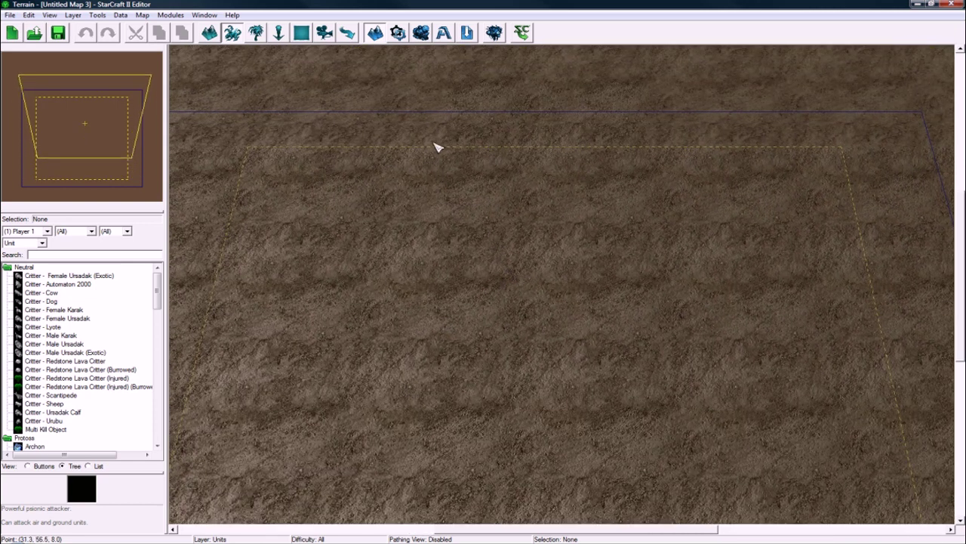
key(Up)
Step: Open the Data Editor with the data type set to Units
click(420, 35)
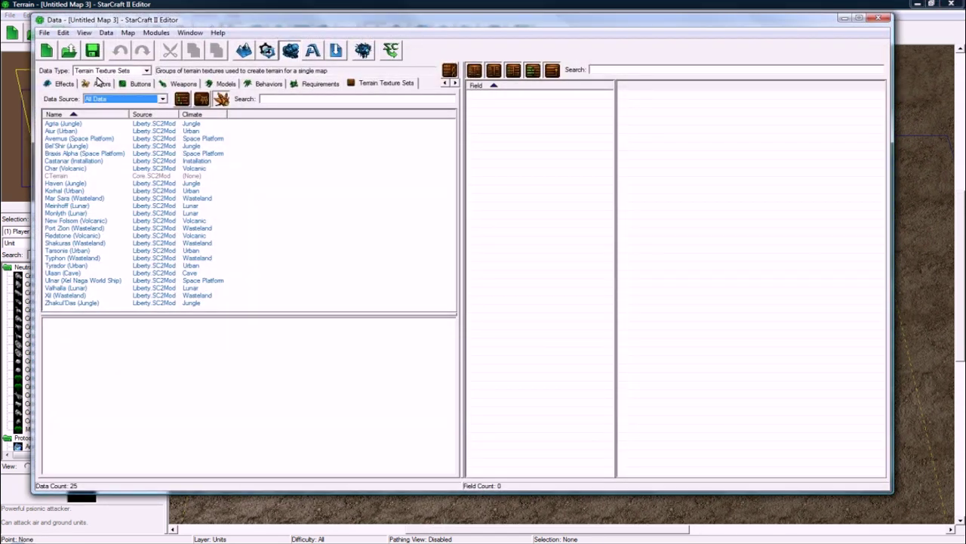
click(127, 71)
scroll(121, 132, up, 3)
scroll(121, 133, up, 5)
click(104, 130)
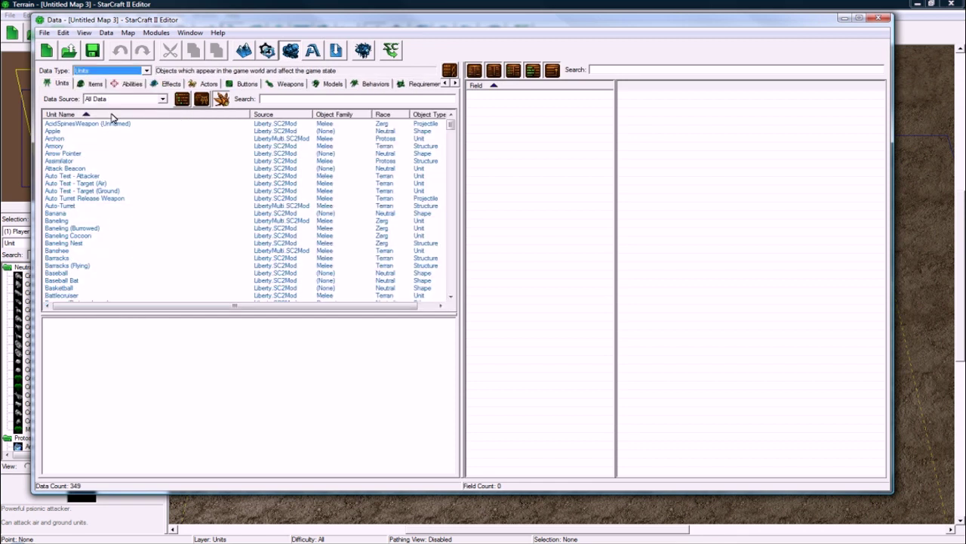
Step: Filter units by 'photon' and choose Duplicate Object on Photon Cannon
click(294, 99)
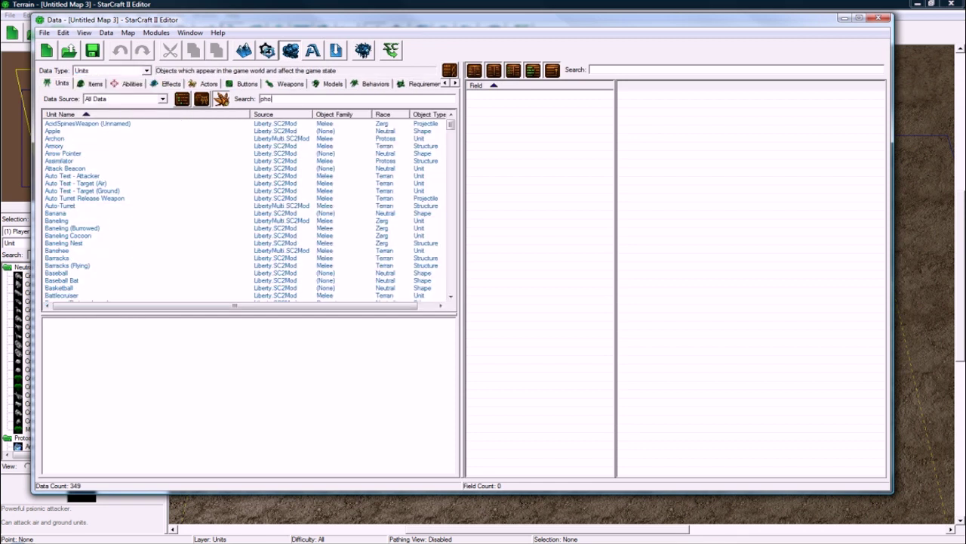
click(230, 145)
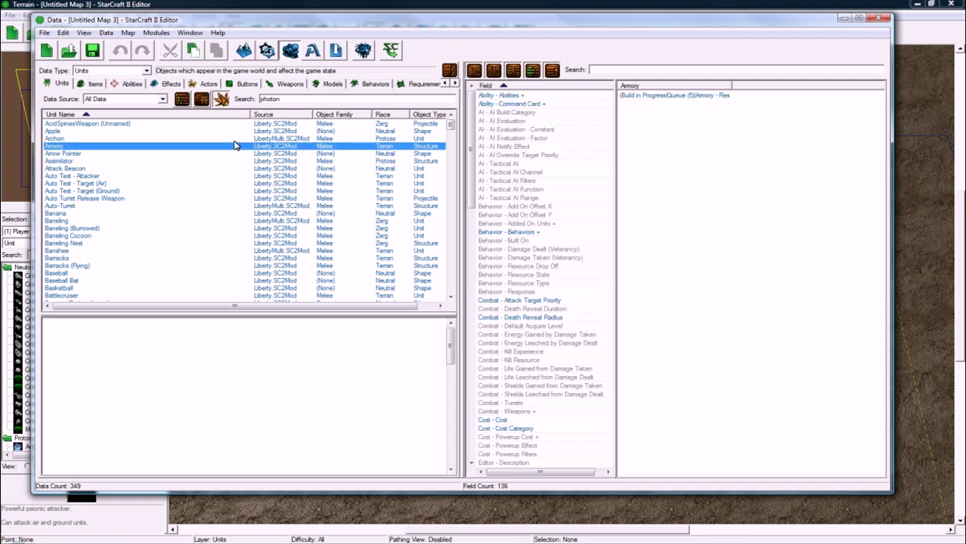
click(101, 125)
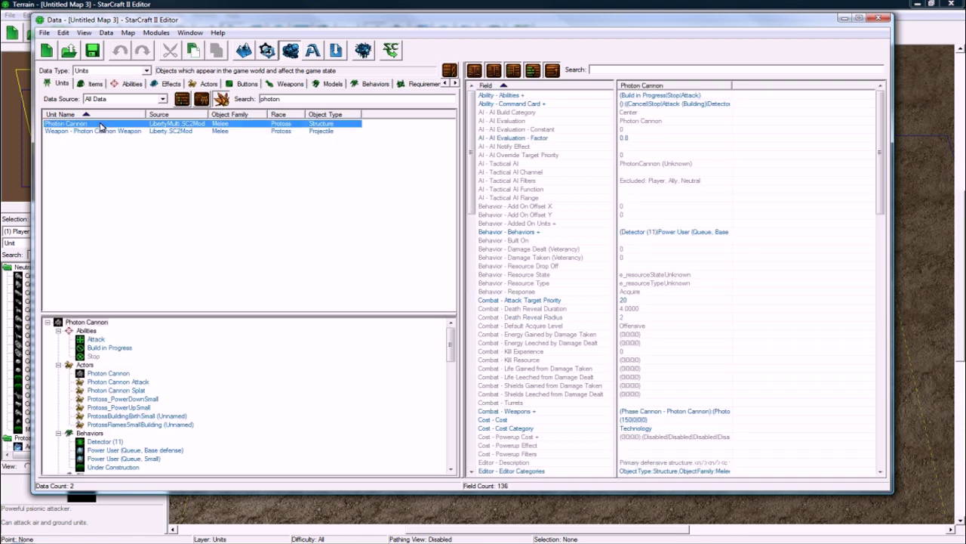
right_click(101, 125)
click(130, 153)
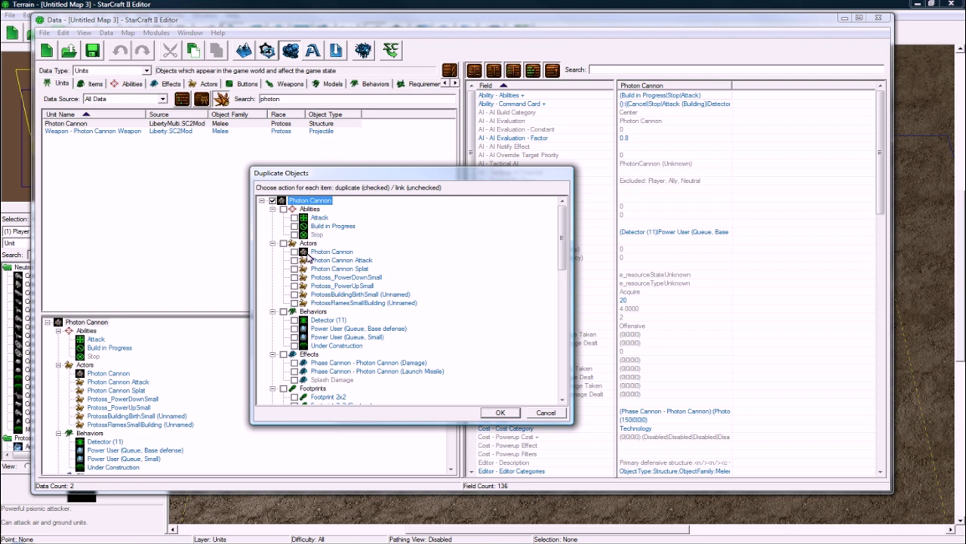
Step: Check the Photon Cannon, Attack and Splat actors, leaving building birth and flames actors unchecked
click(294, 252)
click(294, 260)
click(294, 294)
click(295, 302)
scroll(453, 294, down, 2)
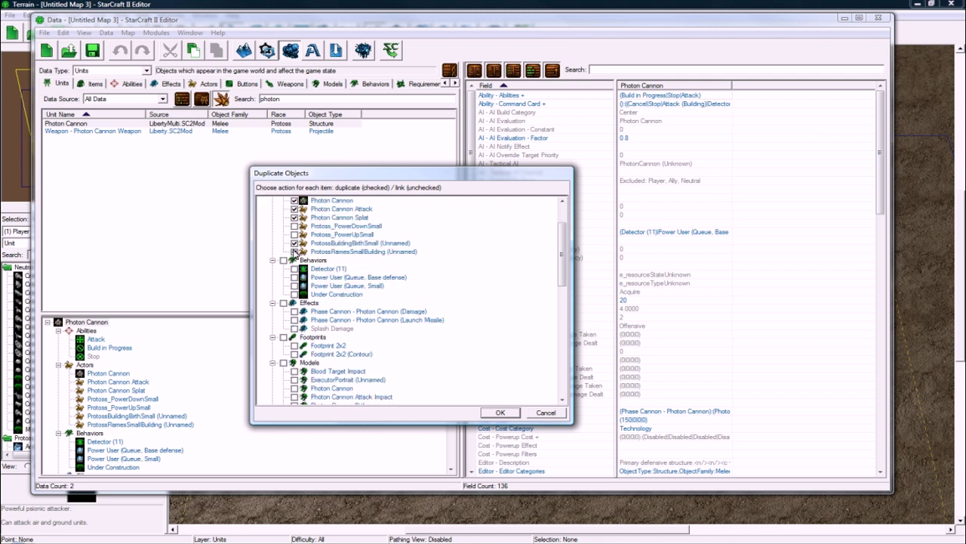
click(294, 251)
click(294, 243)
scroll(449, 263, up, 2)
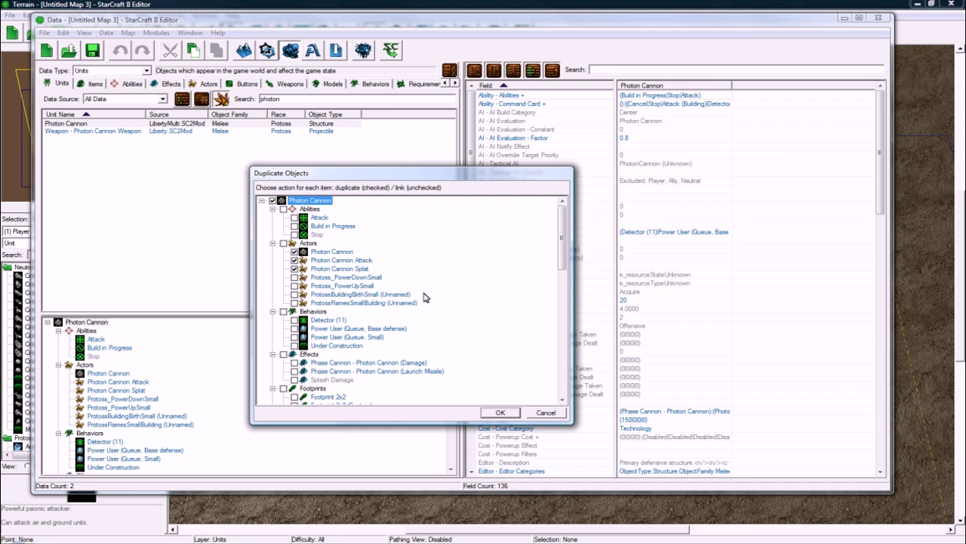
scroll(433, 294, down, 2)
scroll(430, 292, up, 1)
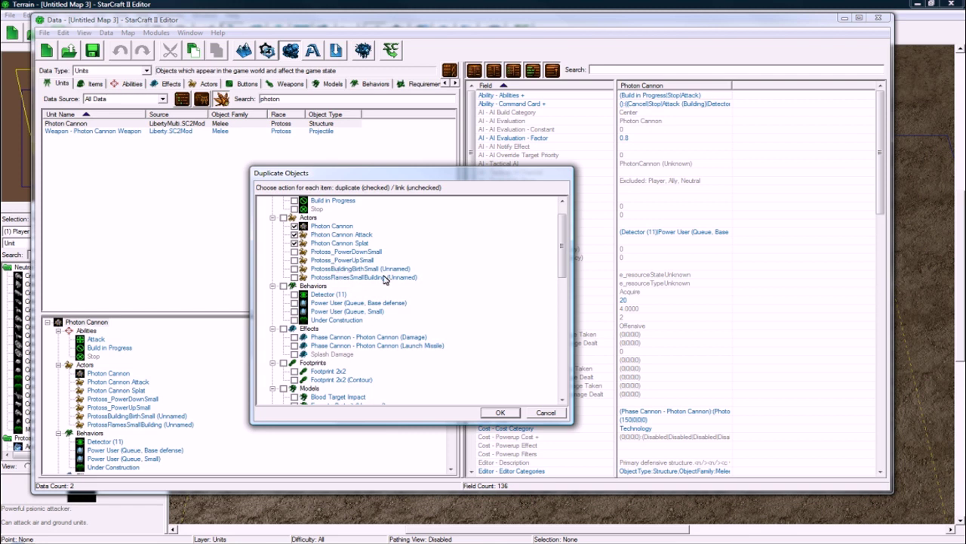
scroll(348, 275, down, 1)
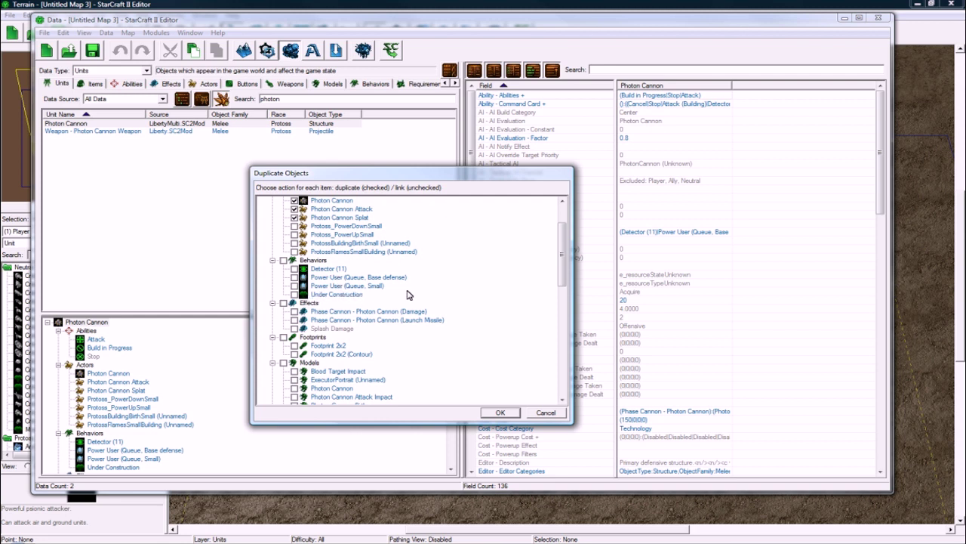
scroll(376, 294, down, 1)
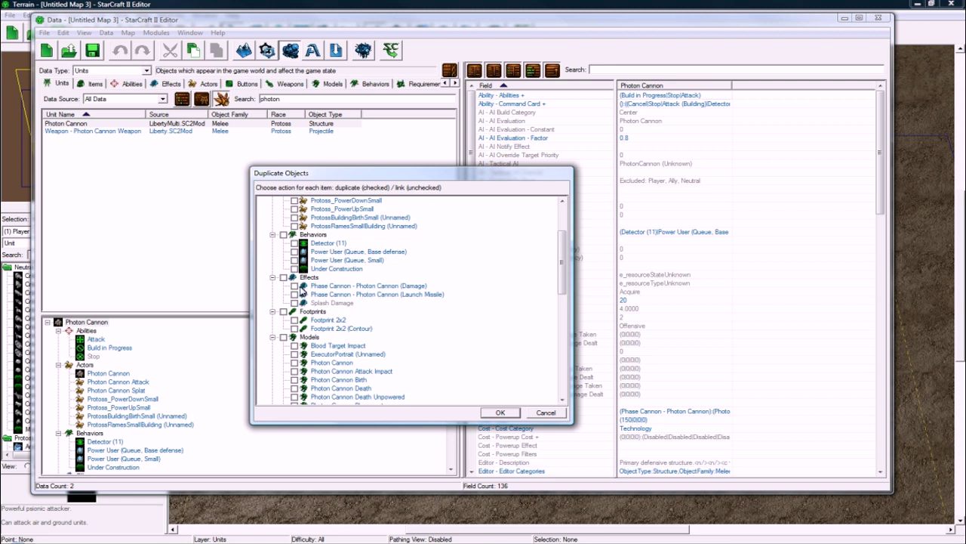
Step: Check the Phase Cannon Damage and Launch Missile effects for copying
click(294, 285)
click(295, 293)
scroll(364, 288, down, 1)
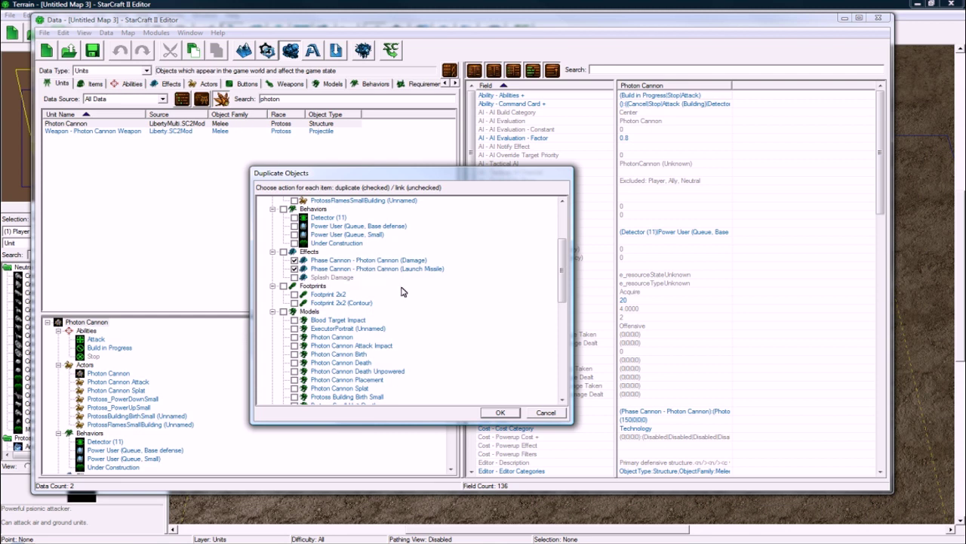
scroll(400, 292, down, 1)
scroll(359, 282, down, 1)
scroll(325, 279, down, 2)
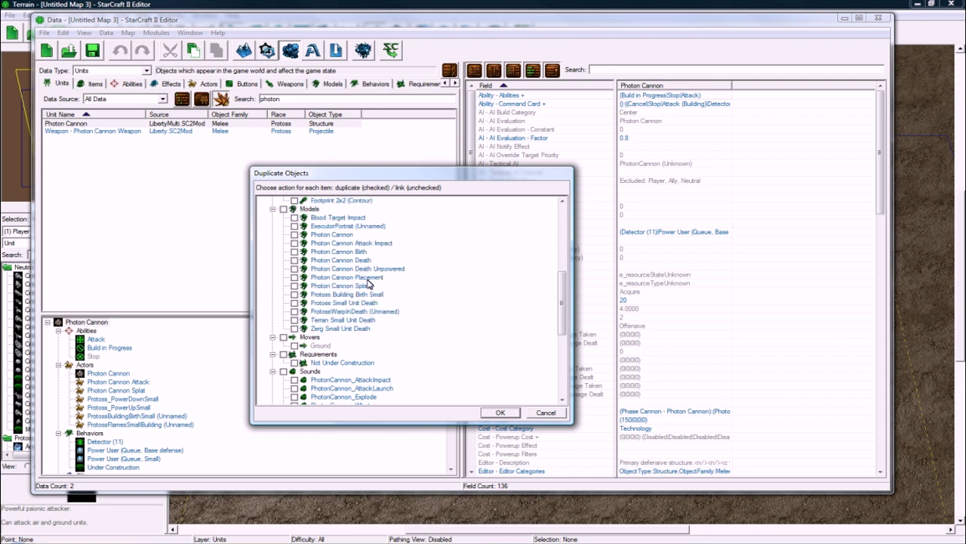
scroll(368, 283, down, 3)
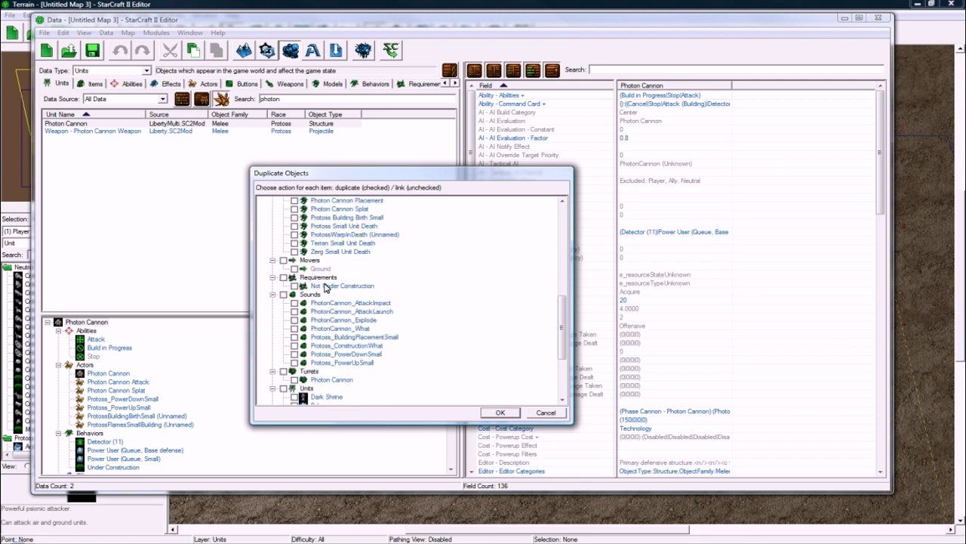
scroll(316, 285, down, 1)
scroll(315, 286, down, 3)
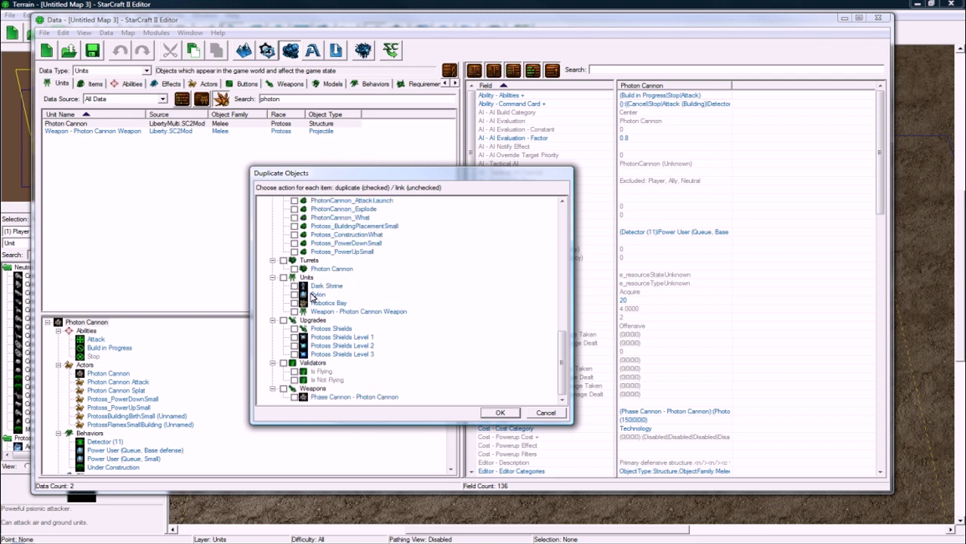
Step: Check the Photon Cannon weapon unit, Phase Cannon weapon and Photon Cannon turret
click(296, 312)
click(371, 312)
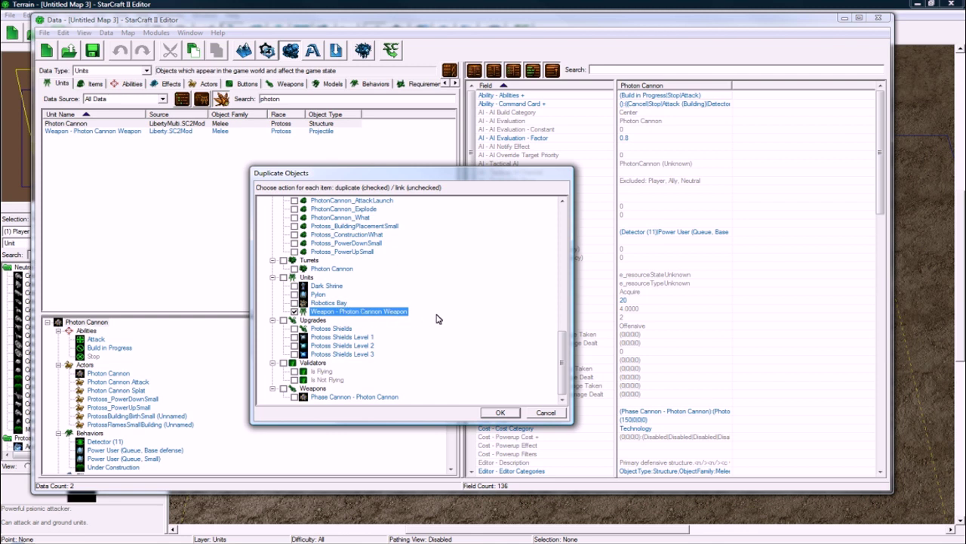
click(283, 388)
click(283, 260)
Step: Confirm the duplication and rename the PhotonCannon2 copy to 'Super Cannon'
click(499, 414)
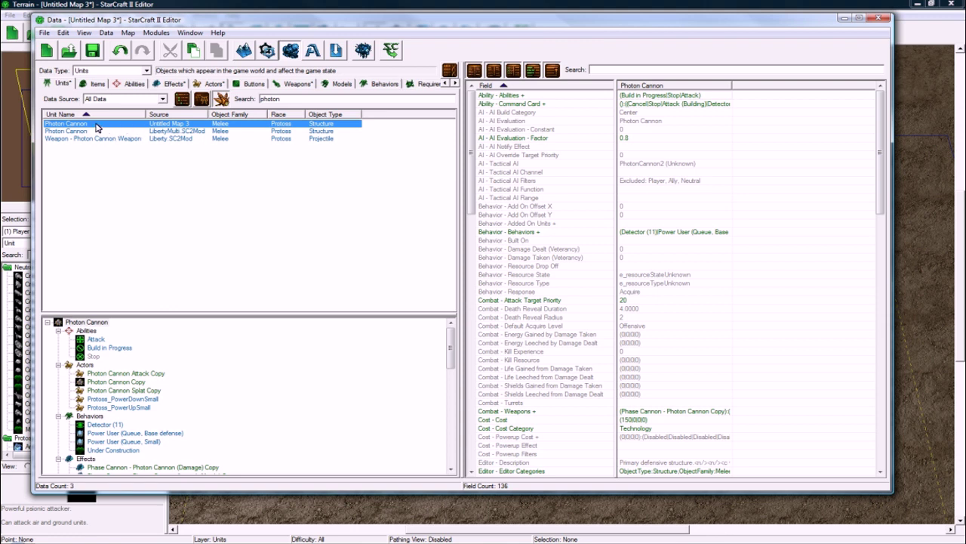
double_click(96, 125)
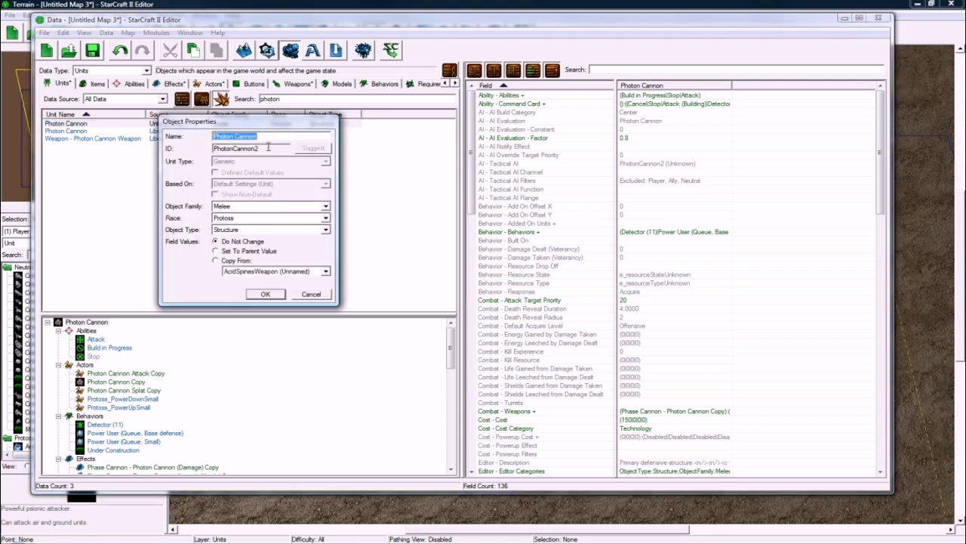
drag(267, 149, 215, 149)
drag(230, 127, 221, 168)
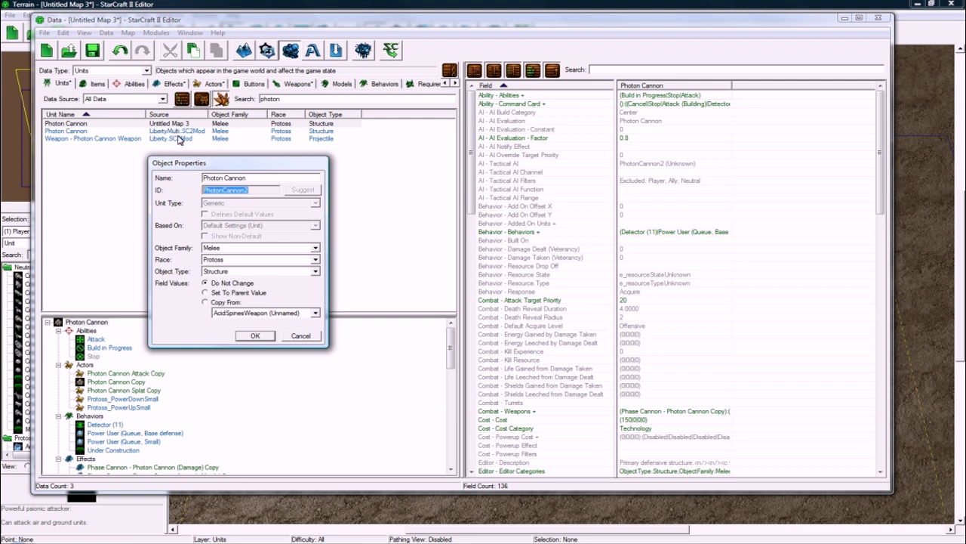
drag(275, 179, 186, 178)
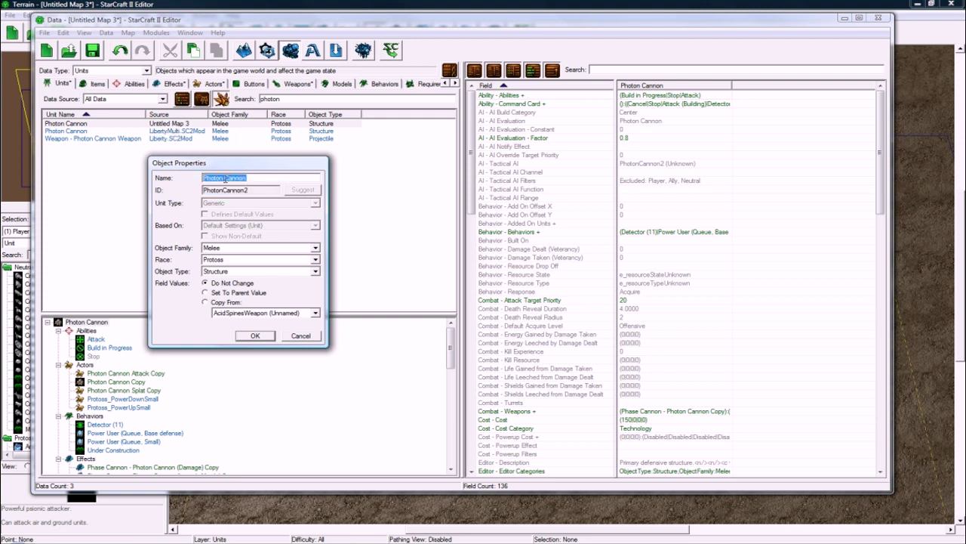
click(241, 190)
double_click(262, 191)
click(252, 178)
drag(251, 178, 200, 182)
text(Super)
click(261, 337)
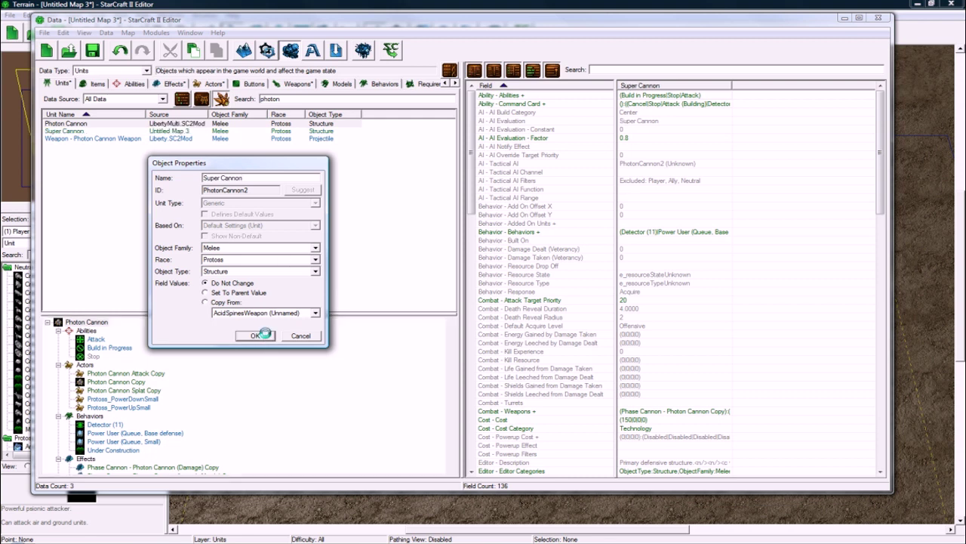
Step: Rename the copied attack actor to Super Cannon Attack with a suggested matching ID
double_click(125, 373)
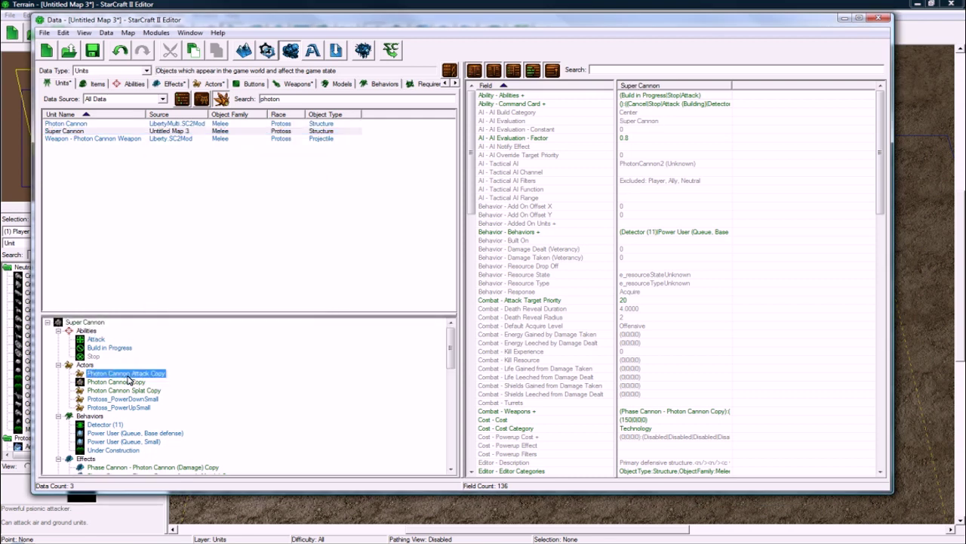
text(Super Cannon Attack)
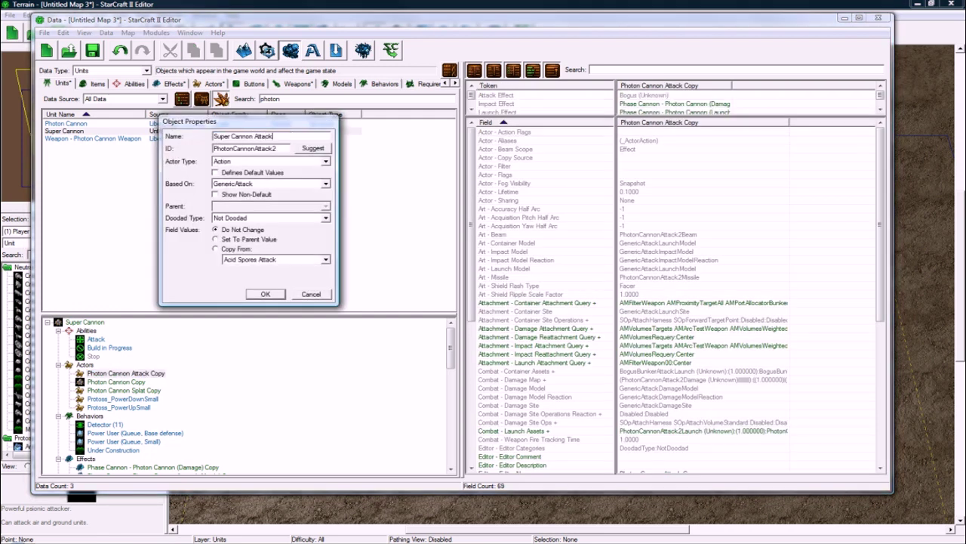
click(312, 148)
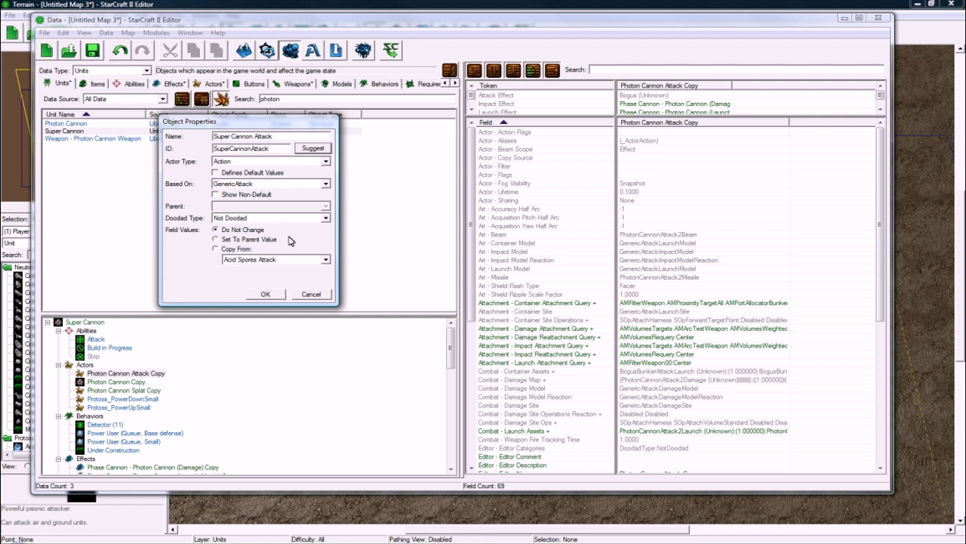
click(268, 295)
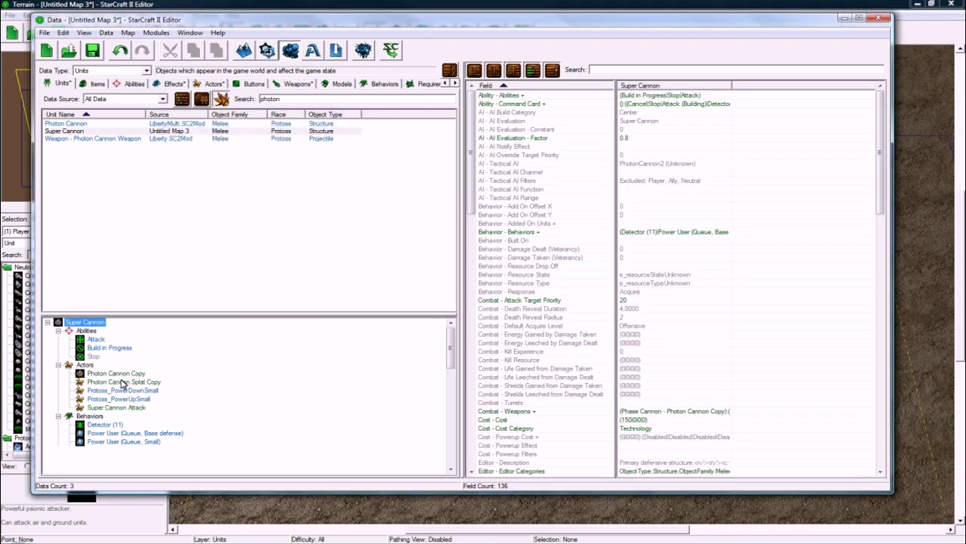
Step: Rename the Photon Cannon Copy actor to Super Cannon with ID SuperCannon
double_click(121, 373)
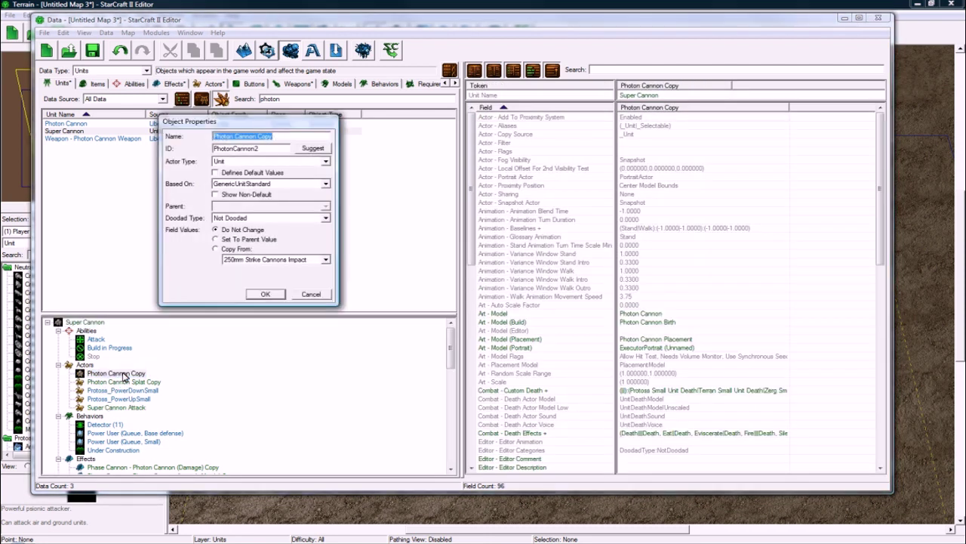
text(Super Cannon)
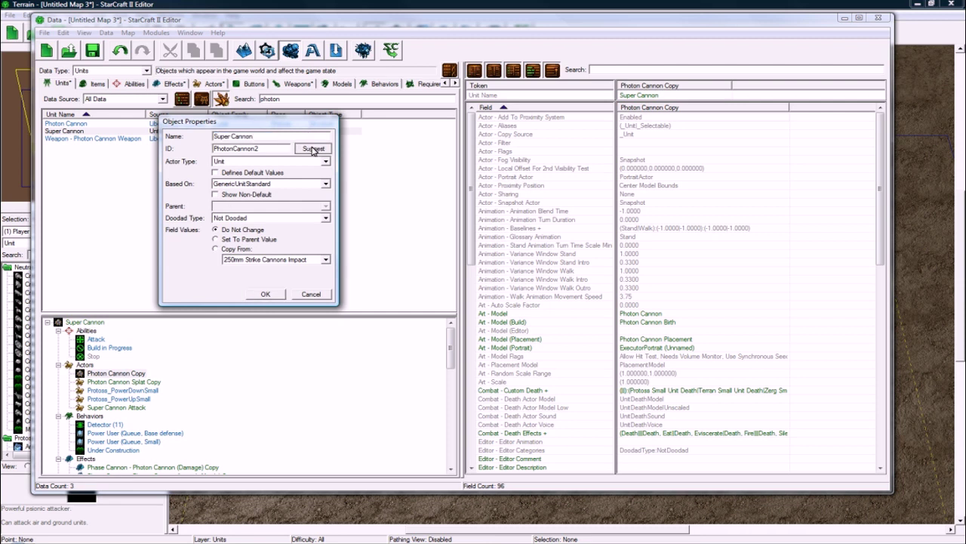
click(313, 148)
click(266, 293)
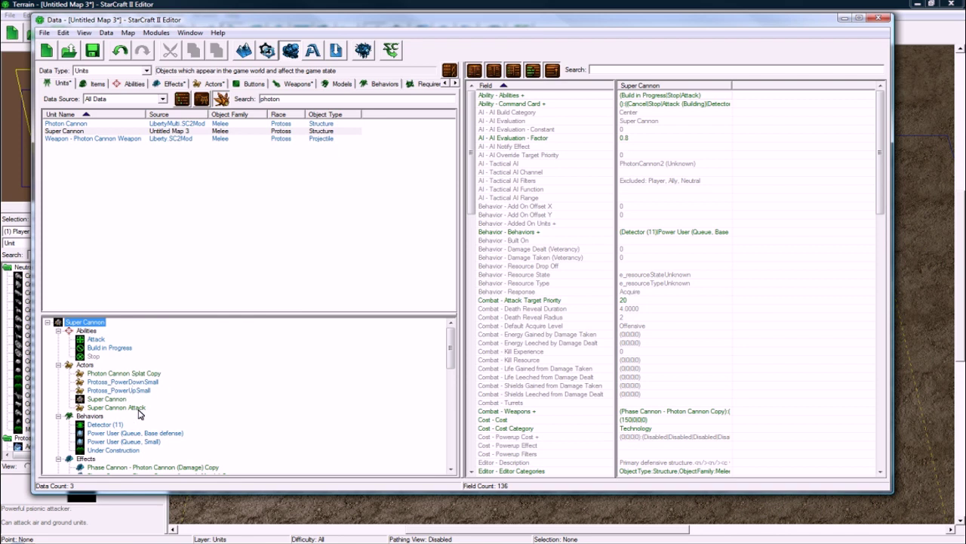
Step: Rename the splat actor copy to Super Cannon Splat with ID SuperCannonSplat
double_click(121, 373)
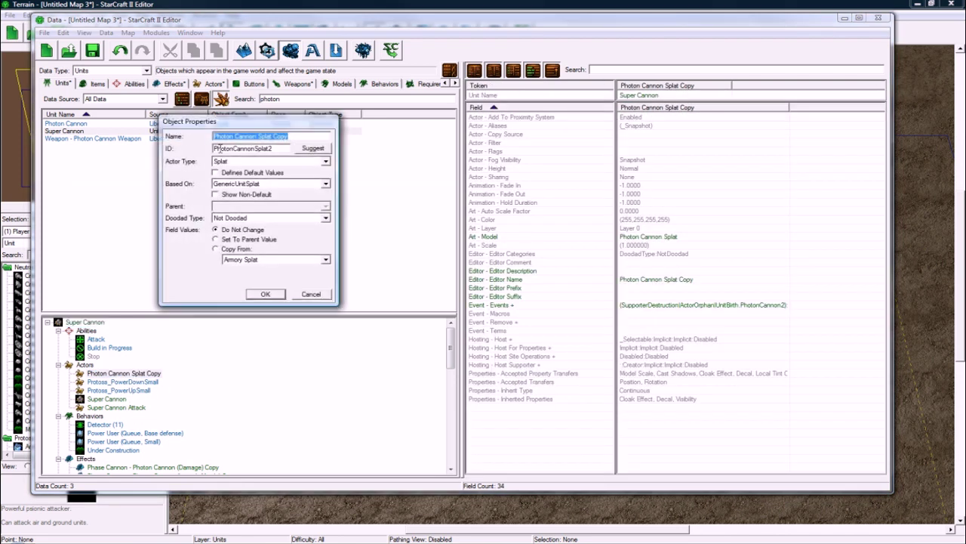
text(Super)
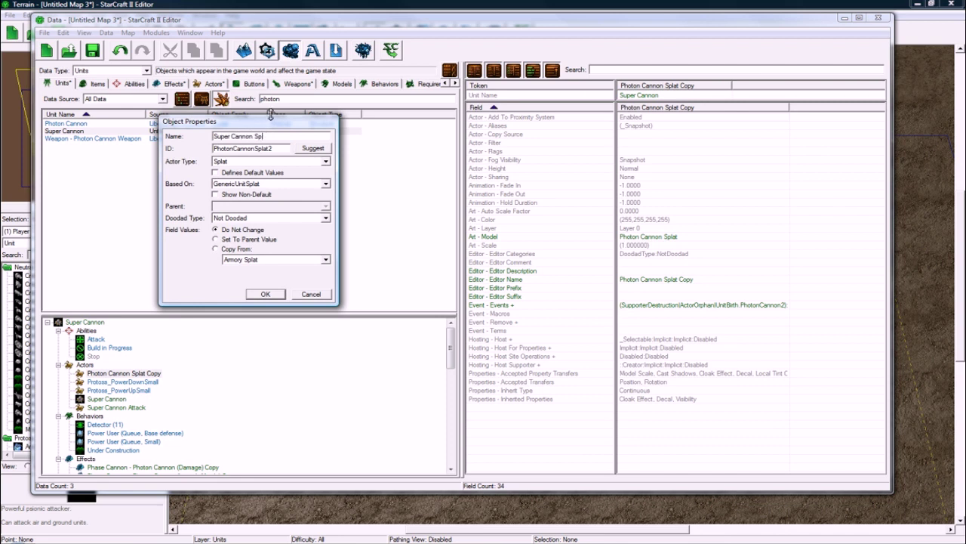
click(312, 148)
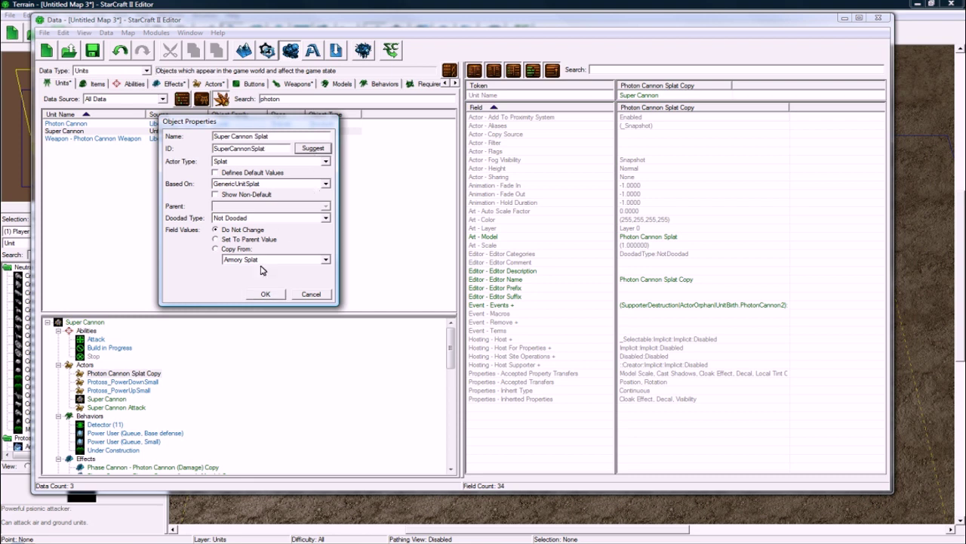
click(262, 294)
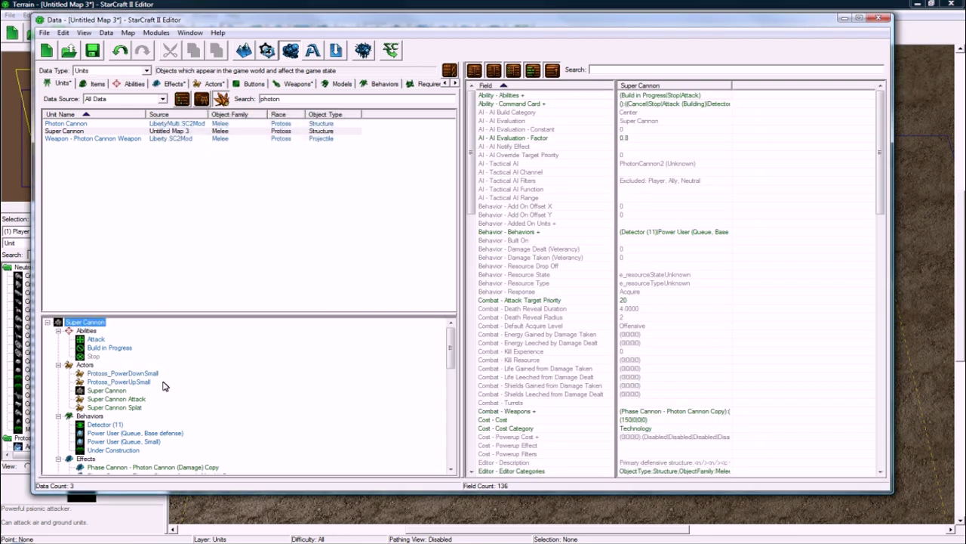
Step: Remove the Detector button from the Super Cannon's command card
scroll(151, 381, down, 1)
scroll(148, 381, down, 1)
scroll(103, 366, up, 2)
click(667, 103)
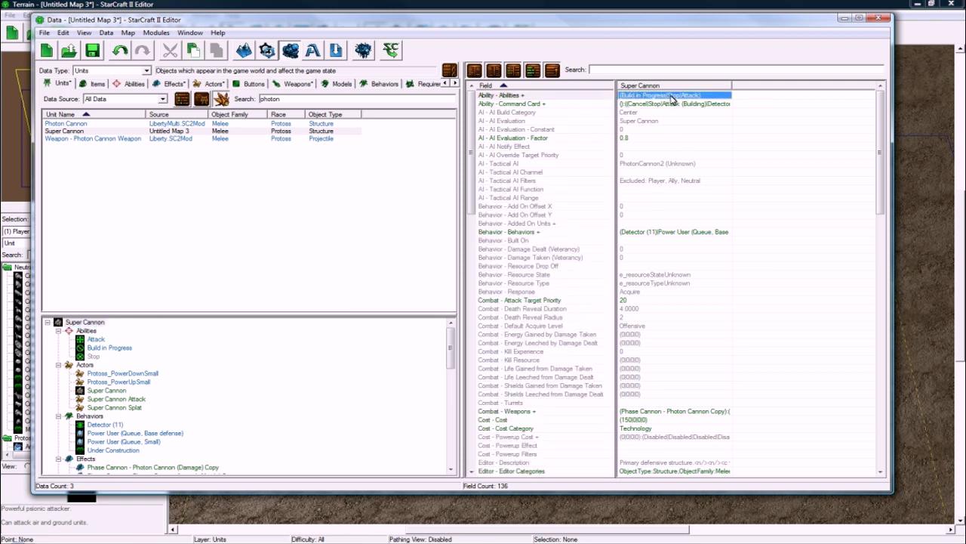
double_click(669, 104)
click(193, 173)
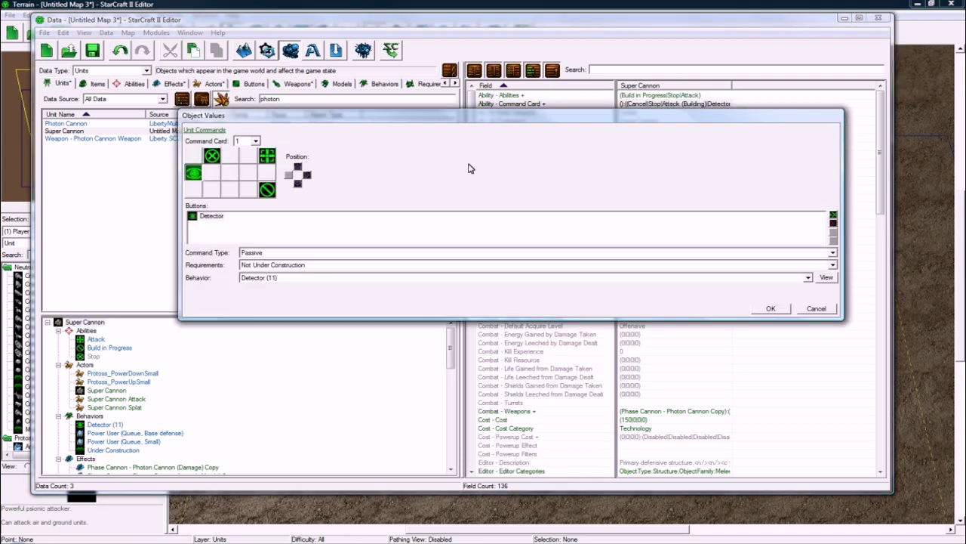
click(833, 223)
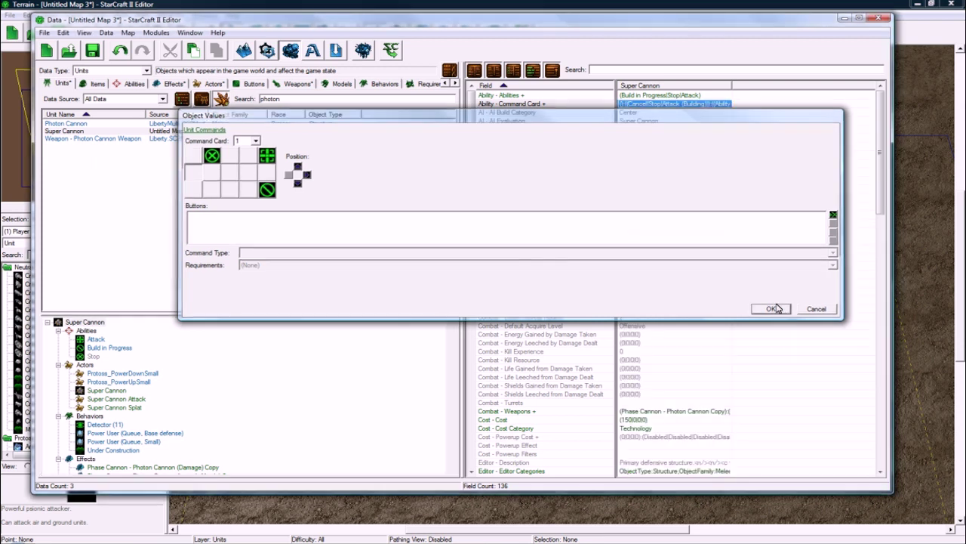
click(767, 308)
Step: Delete the Detector and Power User behaviors, leaving only Under Construction
click(638, 139)
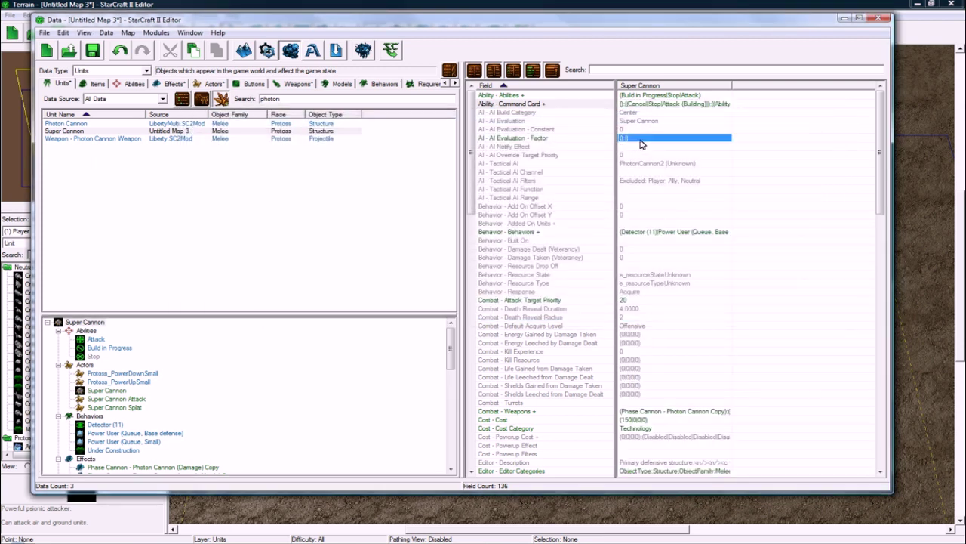
double_click(654, 233)
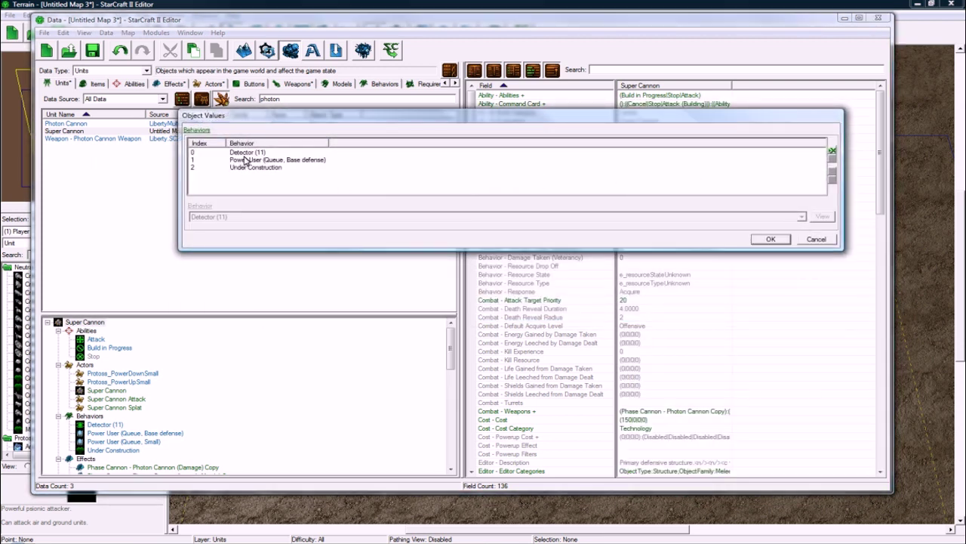
click(245, 153)
click(832, 159)
click(832, 160)
click(780, 240)
click(671, 266)
Step: Keep Acquire as the Behavior Response and Offensive as the Default Acquire Level
scroll(669, 278, down, 3)
click(631, 249)
click(636, 216)
double_click(635, 218)
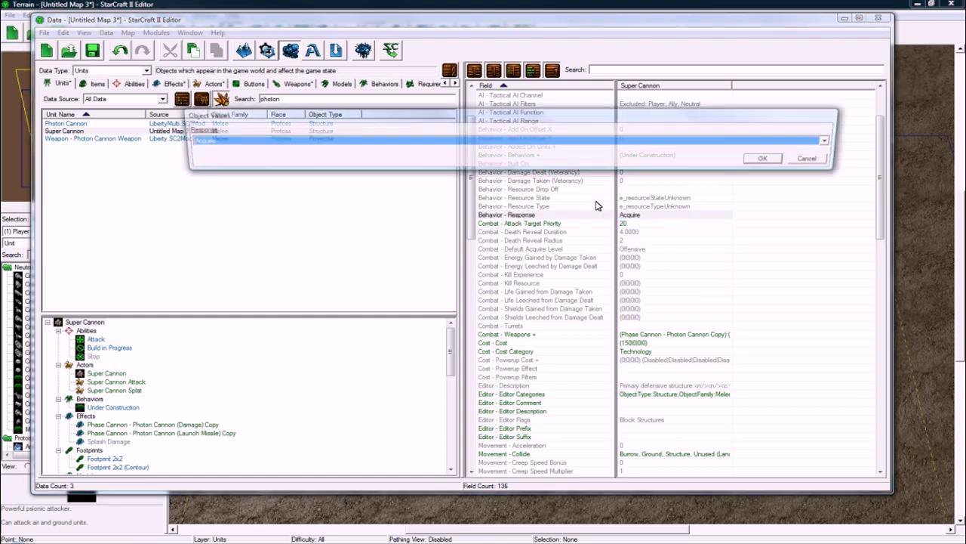
click(446, 142)
click(446, 146)
click(769, 159)
double_click(653, 250)
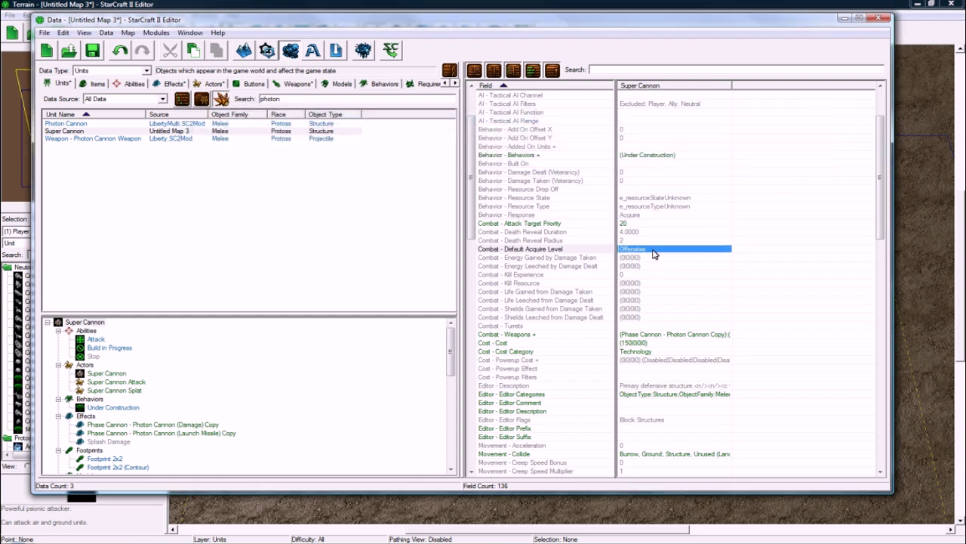
click(362, 141)
click(363, 146)
click(819, 160)
Step: Change the Cost field's Minerals value from 150 to 50
click(669, 334)
scroll(666, 324, down, 2)
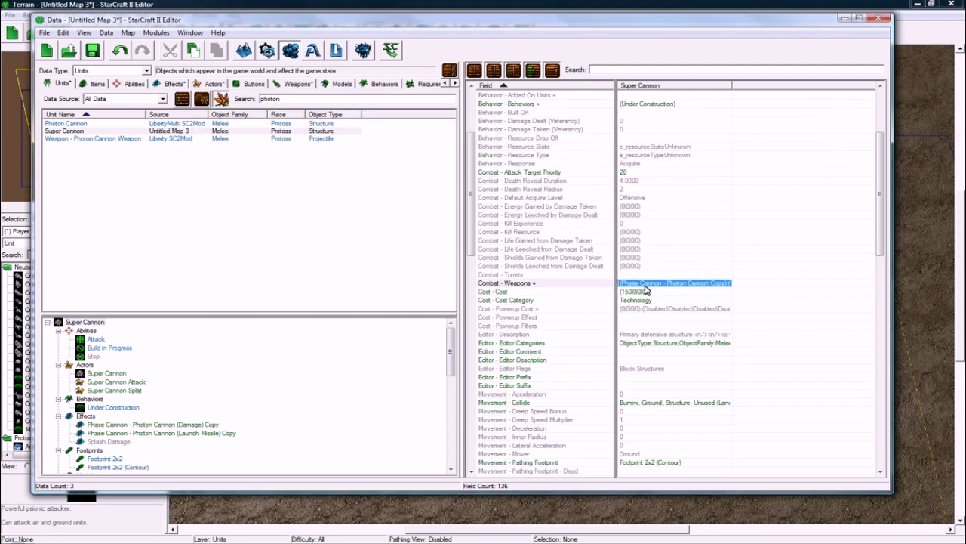
click(582, 293)
click(528, 300)
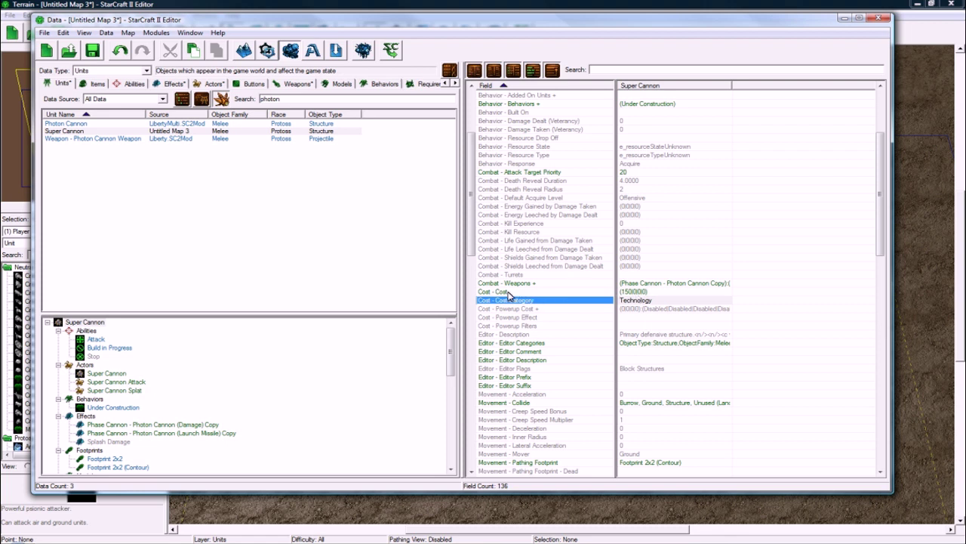
click(645, 292)
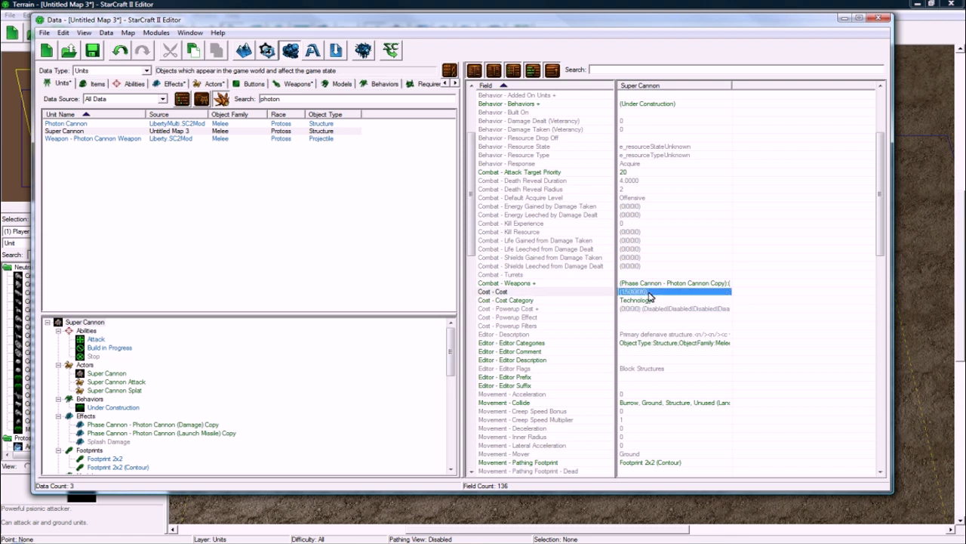
double_click(649, 293)
click(210, 158)
text(50)
click(771, 223)
click(642, 300)
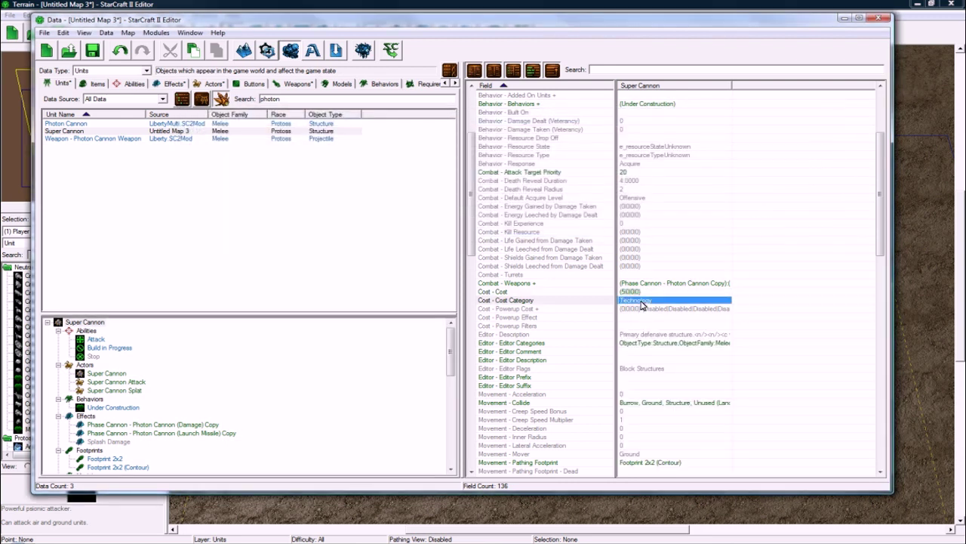
scroll(627, 305, down, 3)
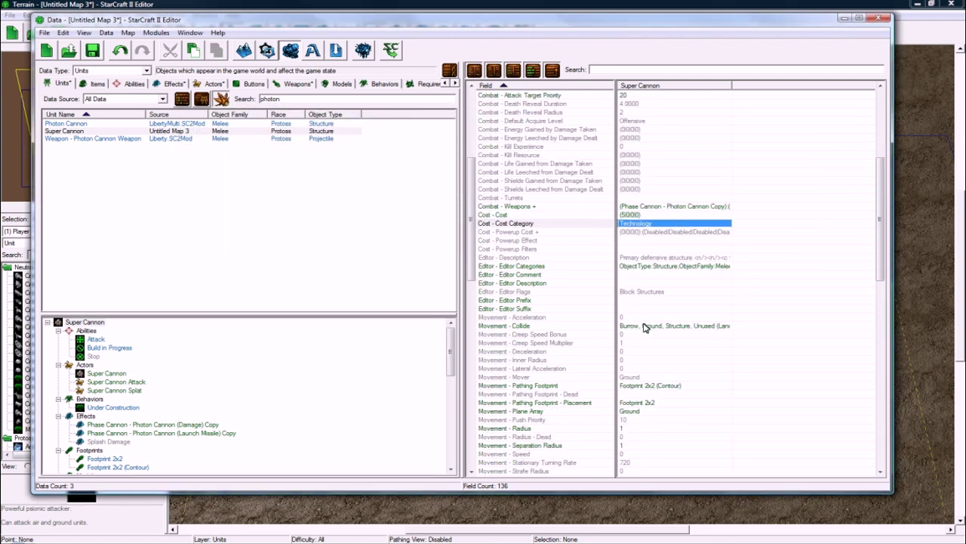
Step: Set the pathing footprint to Footprint 3x3 (Contour) and placement footprint to Footprint 3x3
click(646, 327)
scroll(646, 327, down, 3)
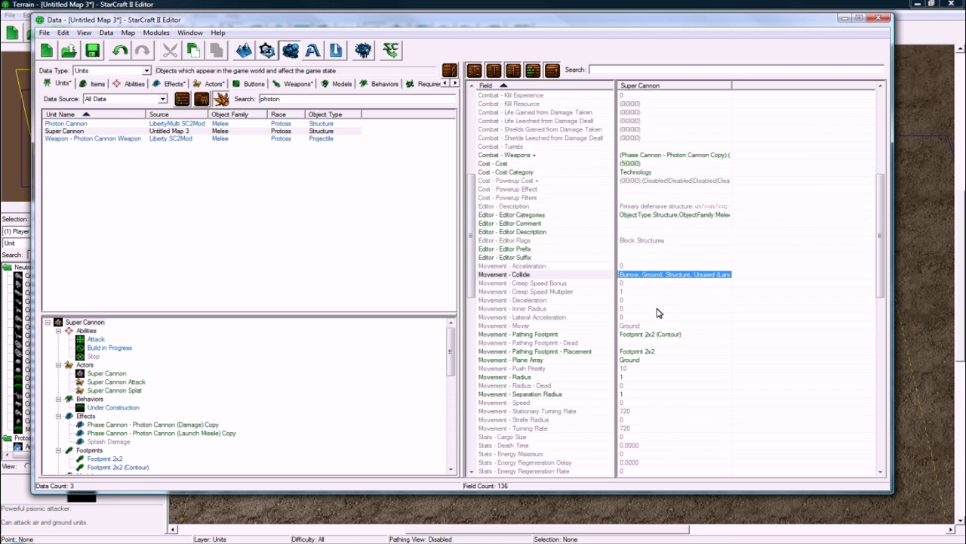
click(651, 310)
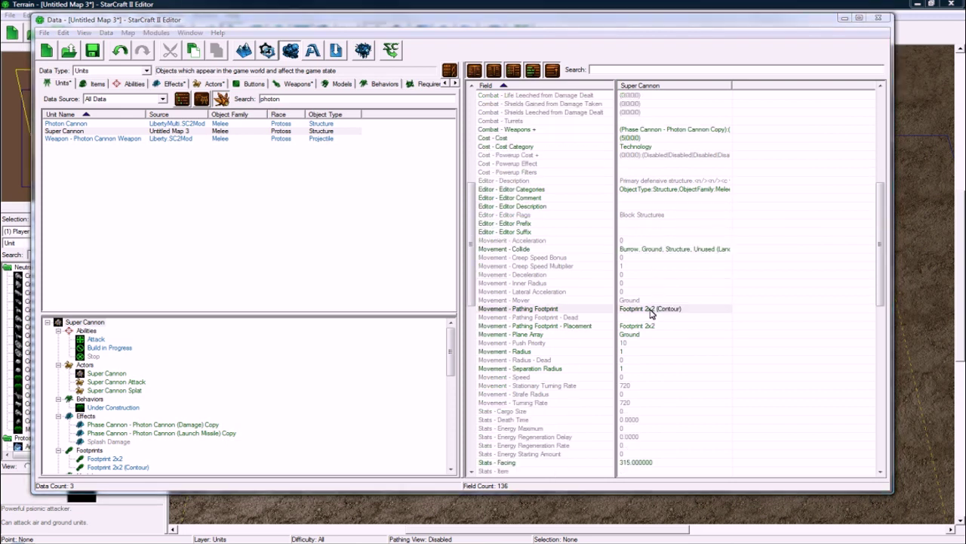
double_click(650, 312)
click(357, 142)
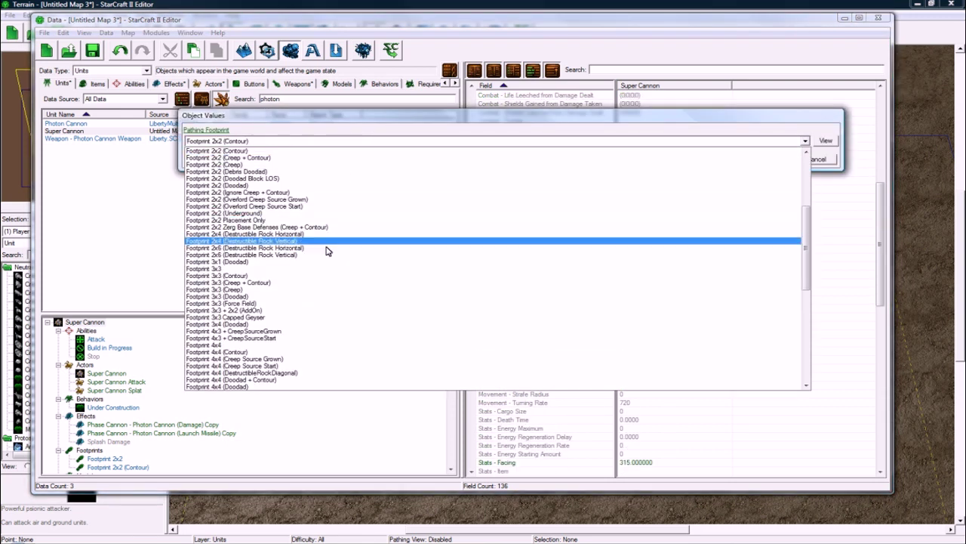
click(311, 275)
click(768, 160)
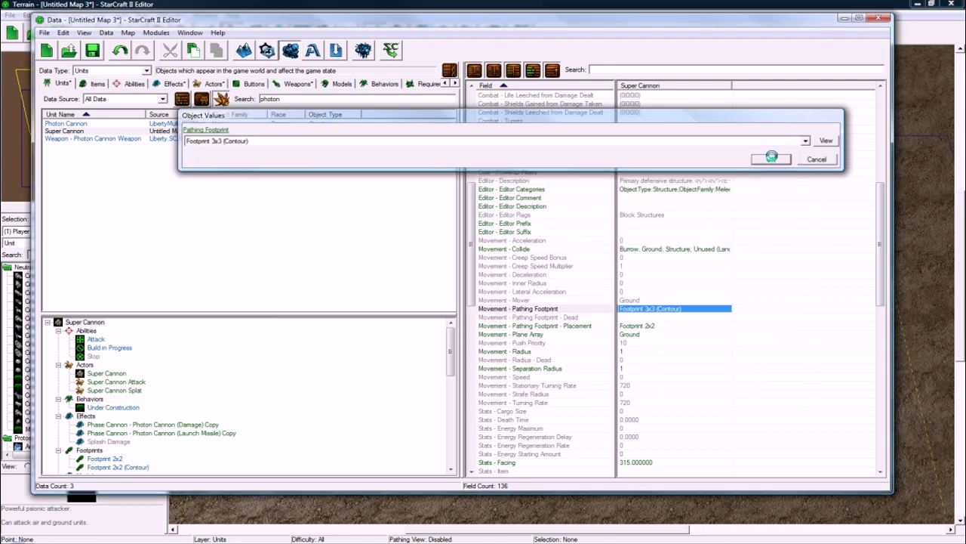
double_click(638, 327)
click(262, 142)
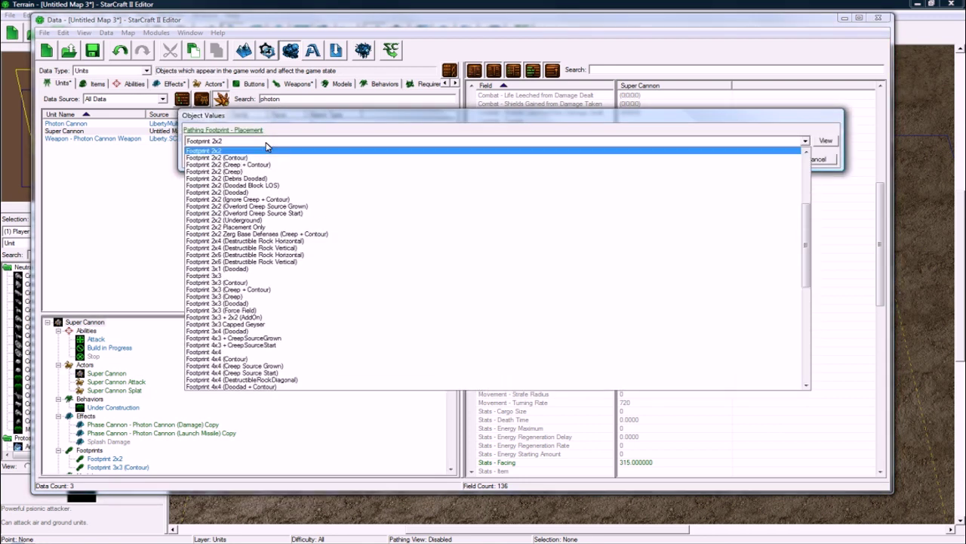
click(245, 268)
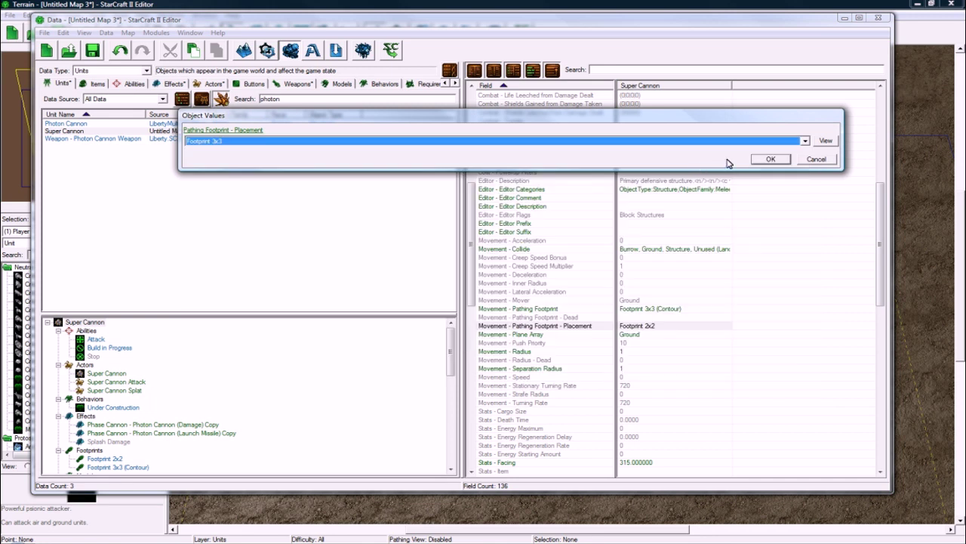
click(753, 162)
Step: Set the Radius to 1.3125 and the Separation Radius to 1.3
click(645, 335)
scroll(642, 341, down, 1)
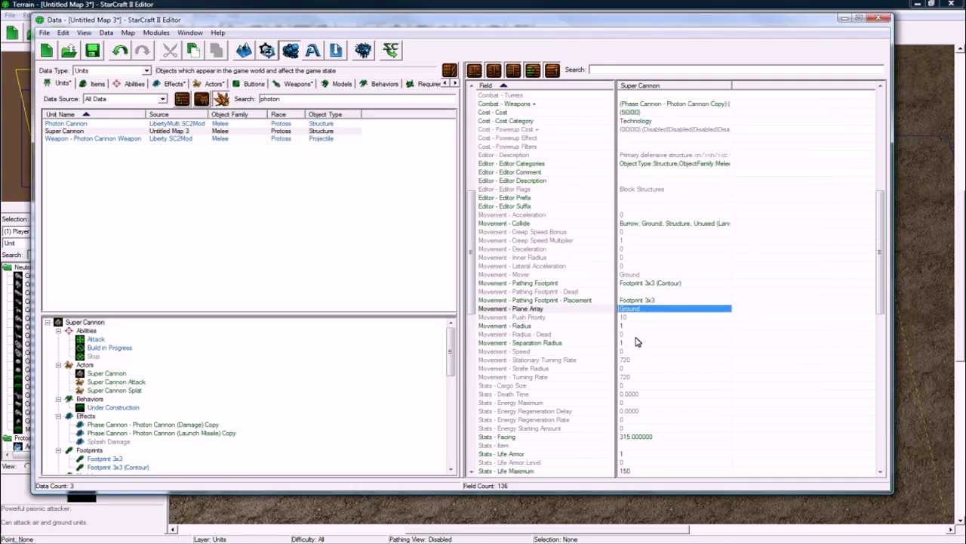
double_click(634, 327)
text(.3125)
key(Return)
double_click(640, 343)
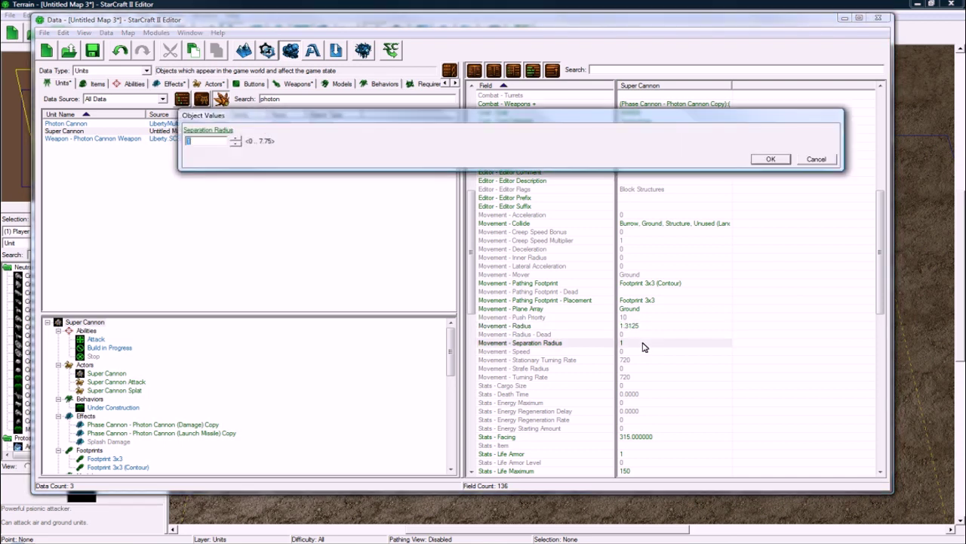
text(.3)
key(Return)
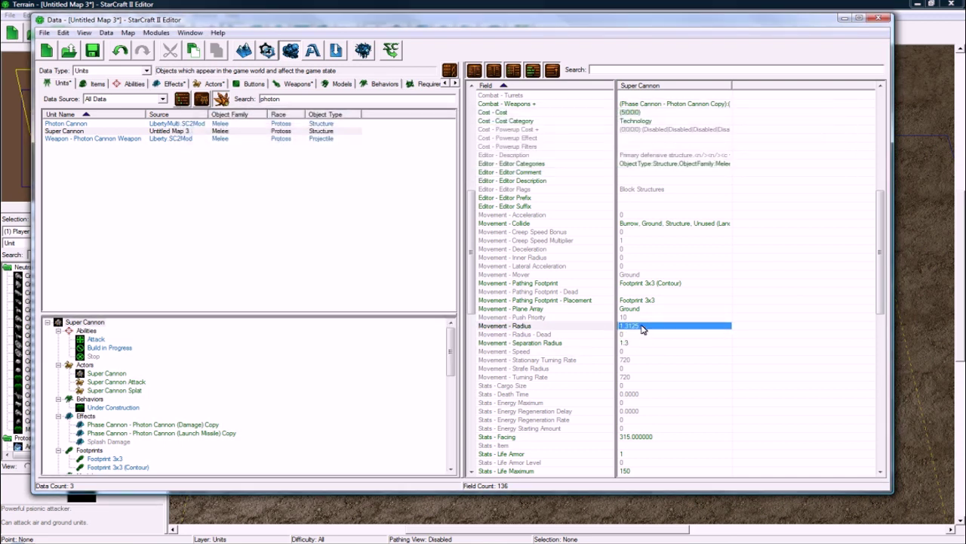
click(648, 328)
click(648, 344)
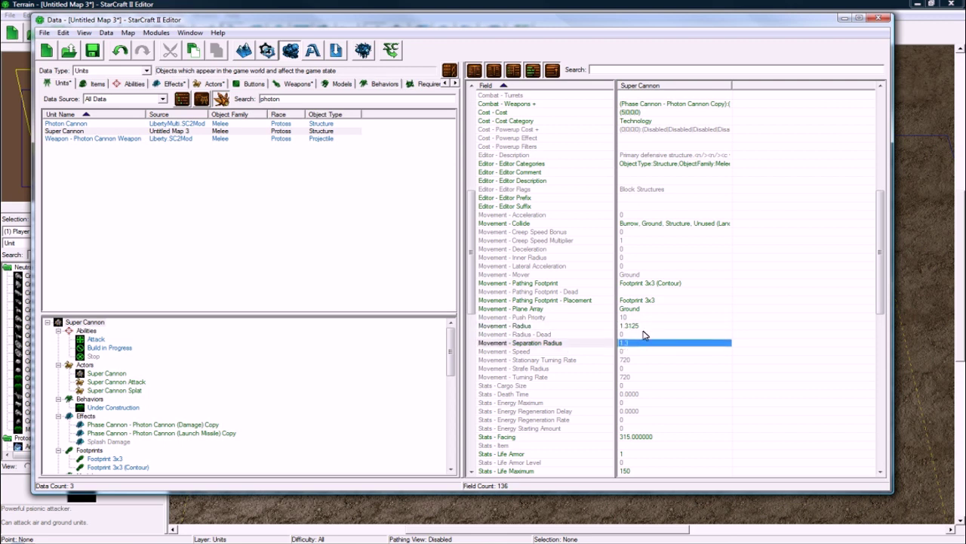
click(646, 333)
click(643, 328)
click(639, 345)
Step: Look over the Stats - Life fields, leaving Life Armor unchanged
scroll(676, 376, down, 4)
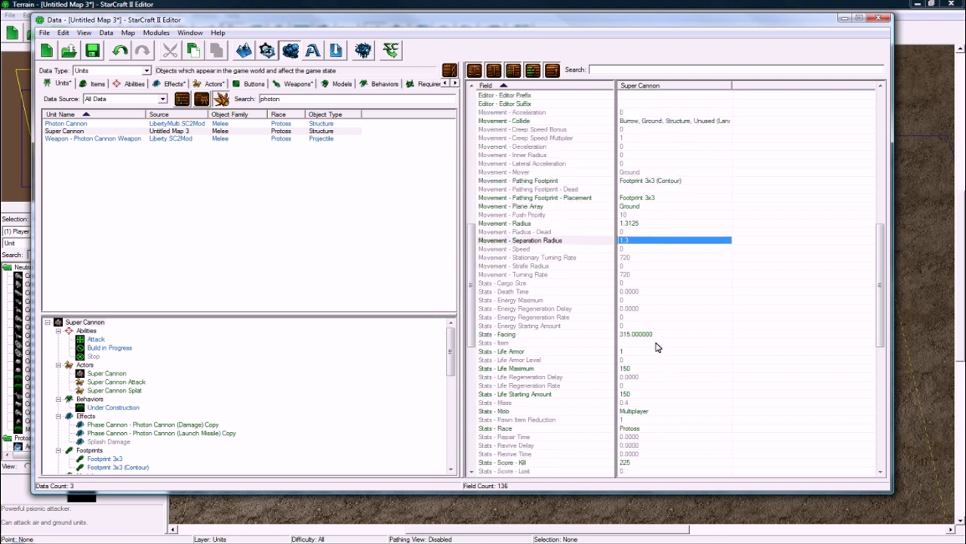
scroll(661, 336, down, 2)
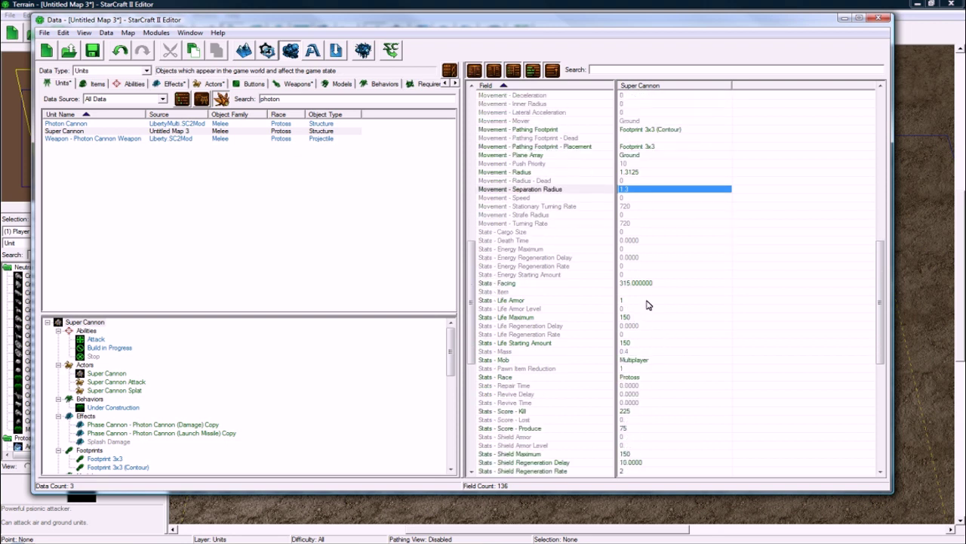
double_click(622, 301)
key(Return)
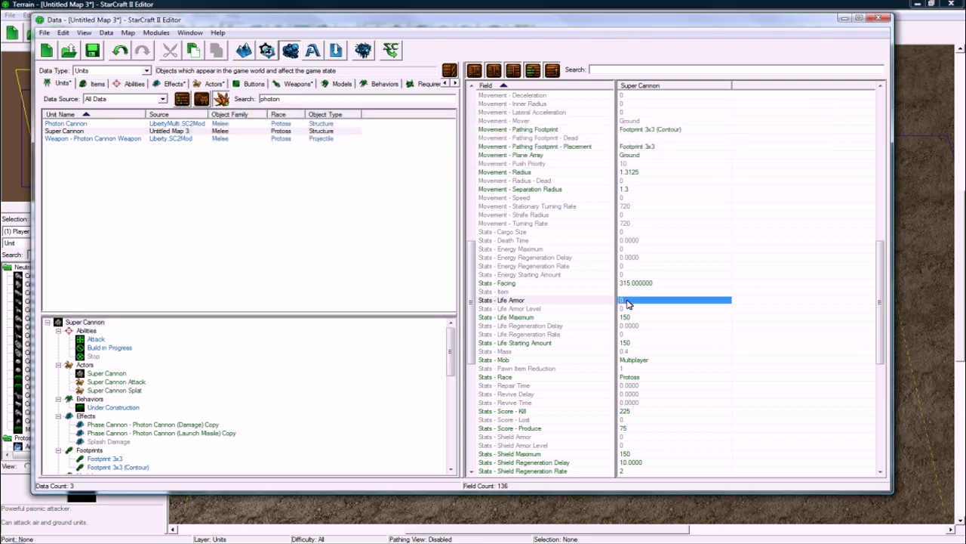
click(642, 283)
scroll(625, 308, down, 2)
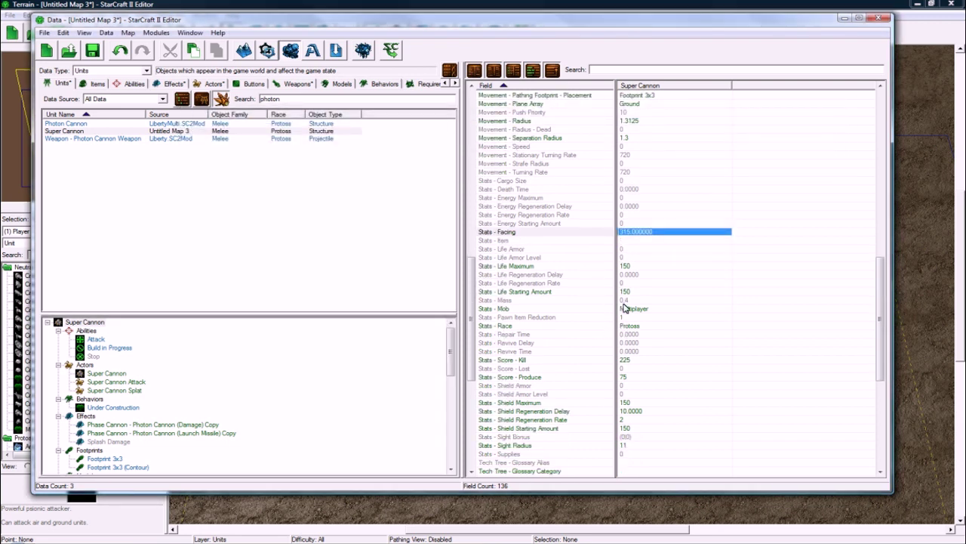
click(632, 268)
click(631, 292)
click(636, 268)
click(635, 300)
click(637, 291)
scroll(634, 311, down, 2)
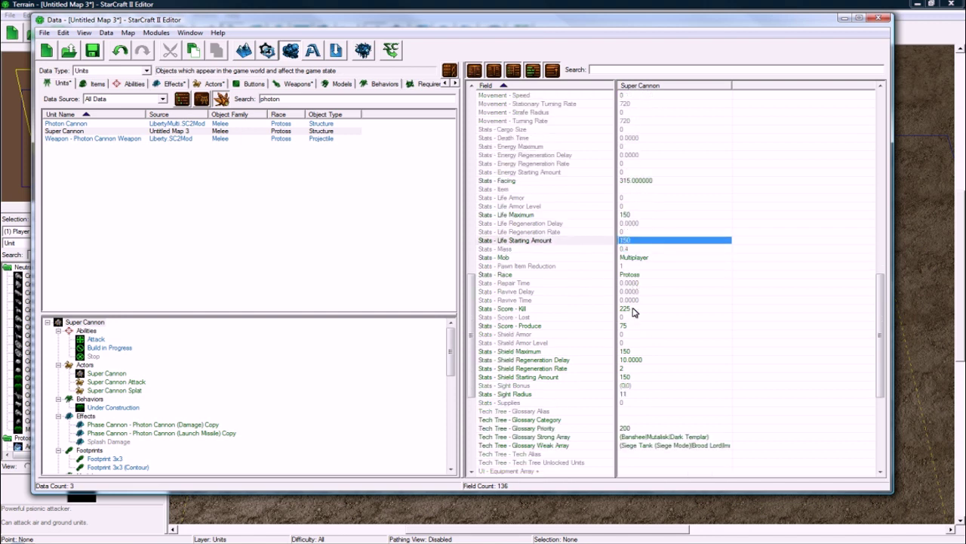
scroll(633, 311, up, 1)
Step: Set Shield Maximum and Shield Regeneration Delay to 0
double_click(641, 326)
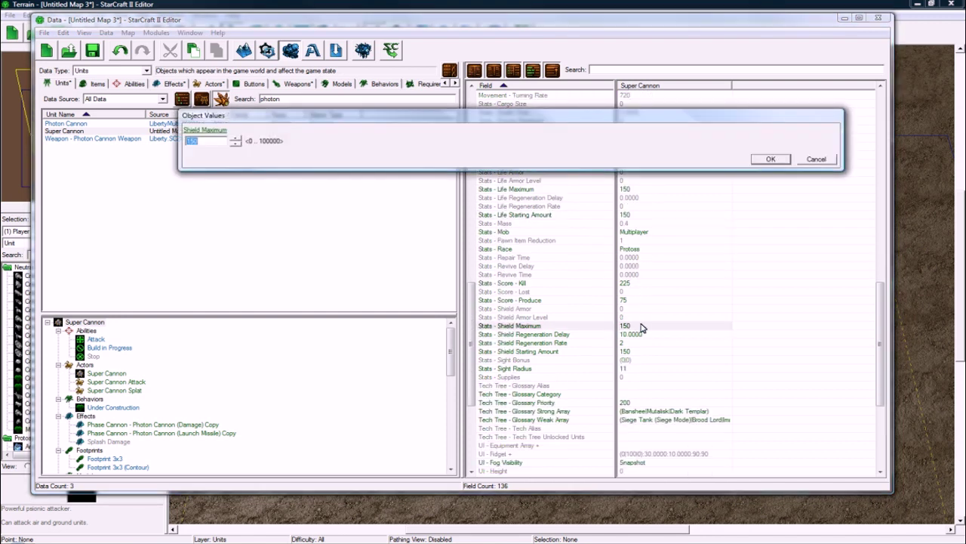
text(0)
key(Return)
click(641, 334)
double_click(641, 334)
text(0)
key(Return)
Step: Set Shield Regeneration Rate and Shield Starting Amount to 0
double_click(639, 344)
text(0)
key(Return)
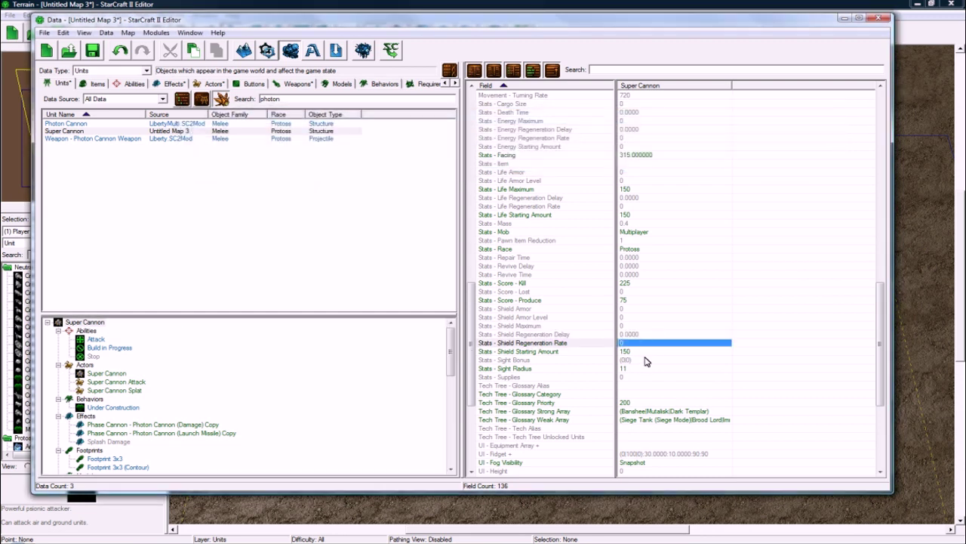
double_click(641, 351)
text(0)
key(Return)
scroll(640, 353, down, 2)
scroll(632, 346, down, 5)
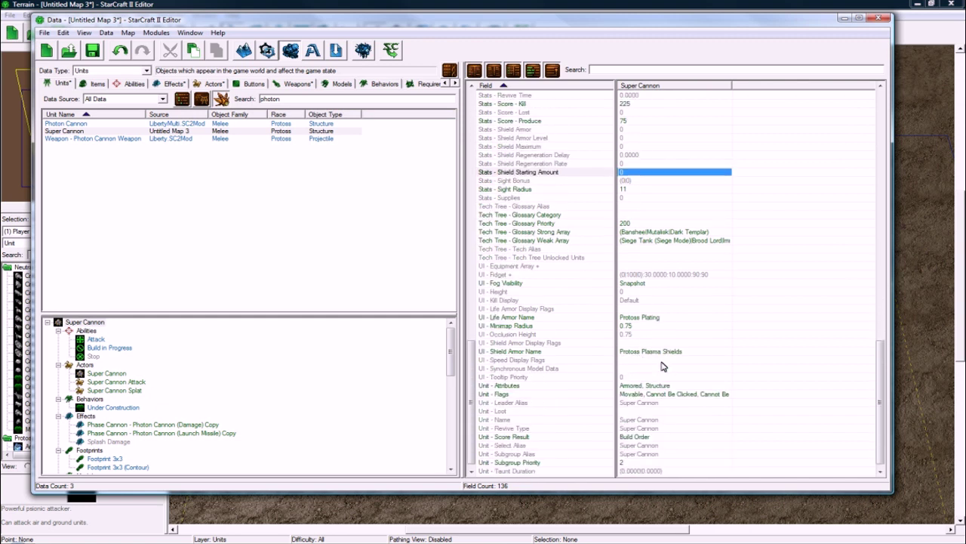
Step: Turn on the Invulnerable flag in the Super Cannon's Unit - Flags
double_click(641, 384)
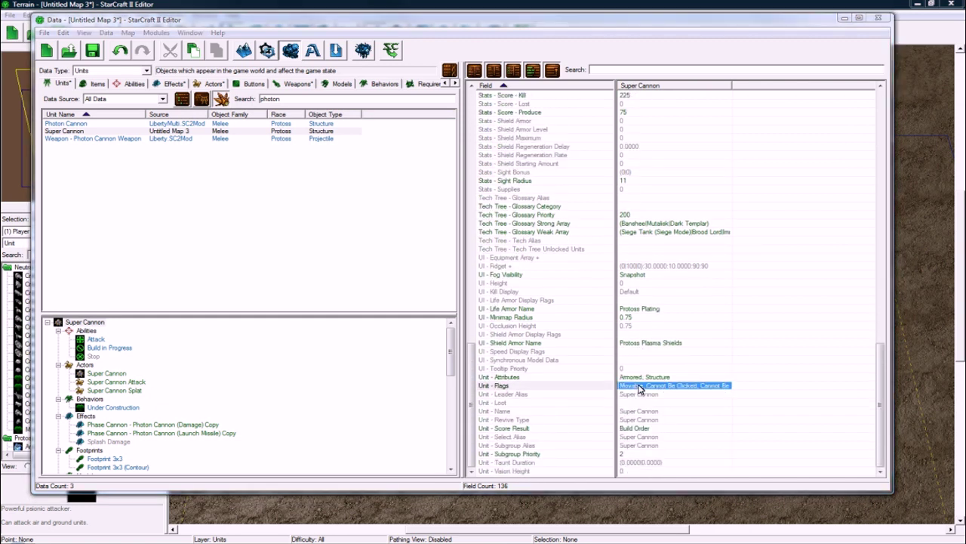
scroll(291, 246, down, 5)
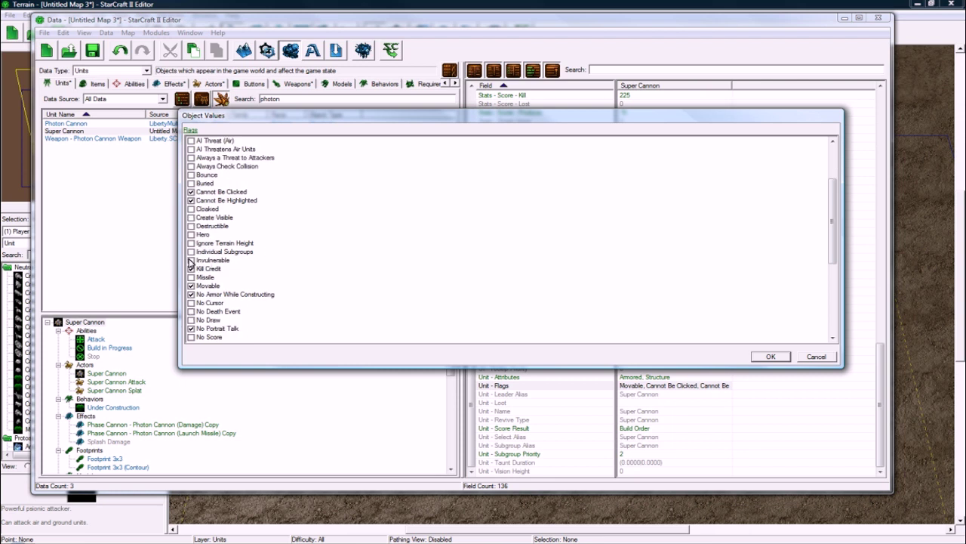
click(191, 261)
scroll(297, 267, down, 6)
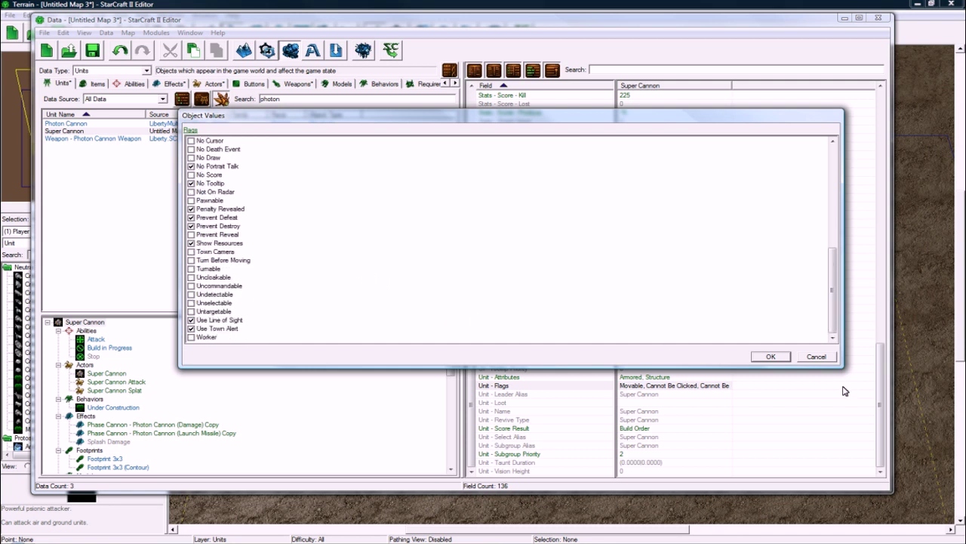
click(770, 356)
Step: Select the Super Cannon unit, then its Super Cannon actor in the tree
click(678, 412)
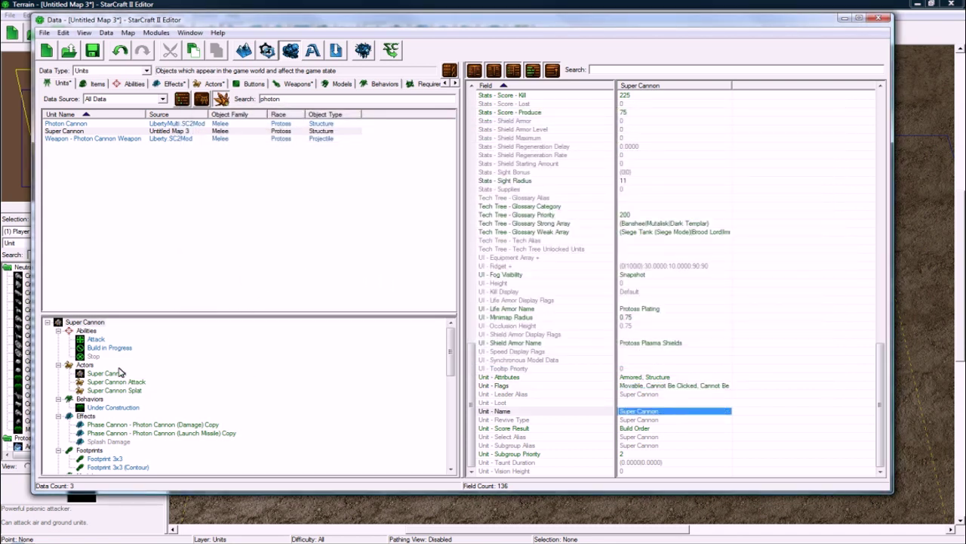
click(100, 325)
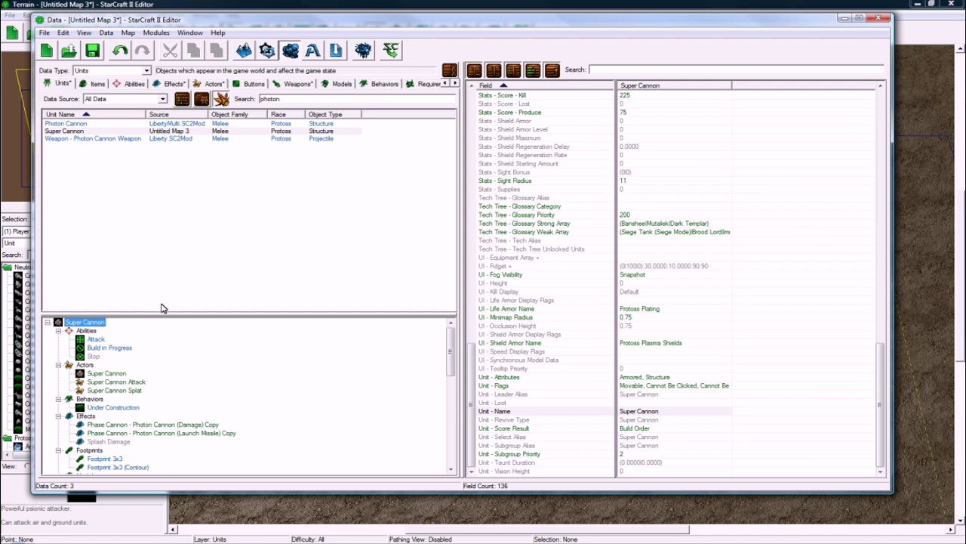
click(106, 373)
click(661, 218)
scroll(662, 234, up, 20)
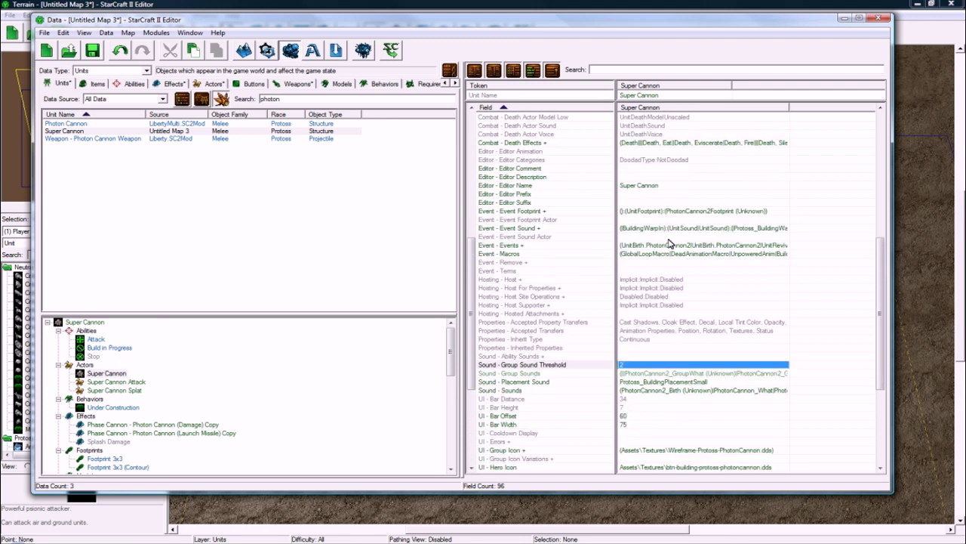
click(665, 318)
double_click(666, 318)
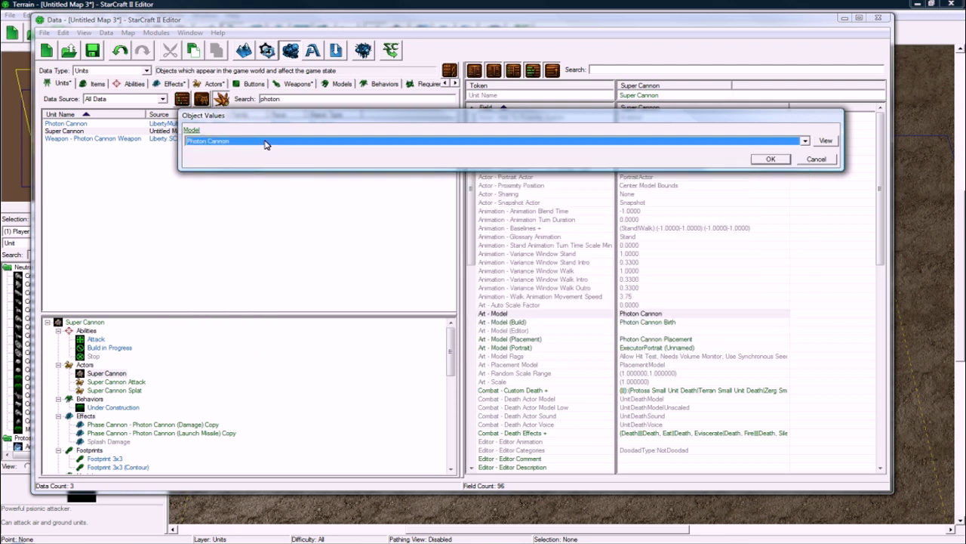
click(815, 161)
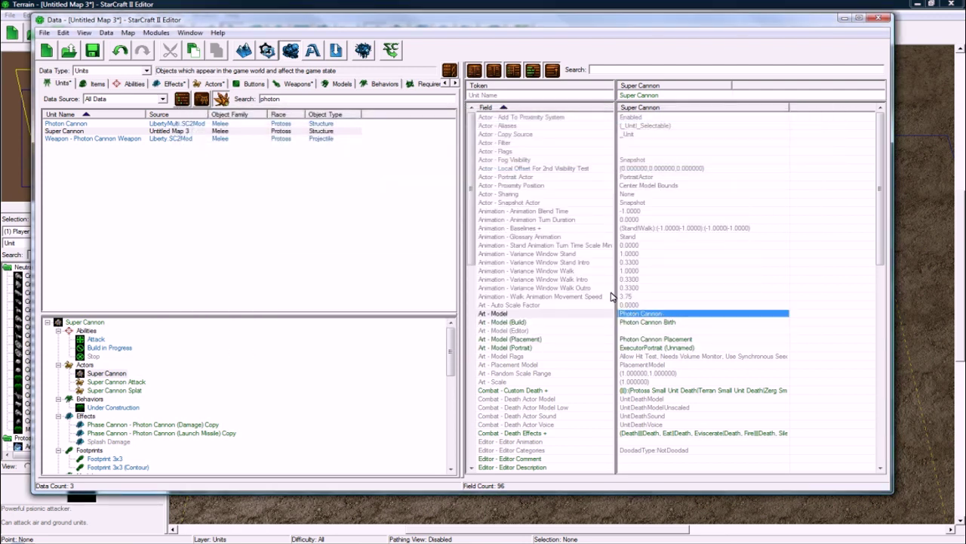
click(558, 318)
click(654, 317)
scroll(683, 324, down, 5)
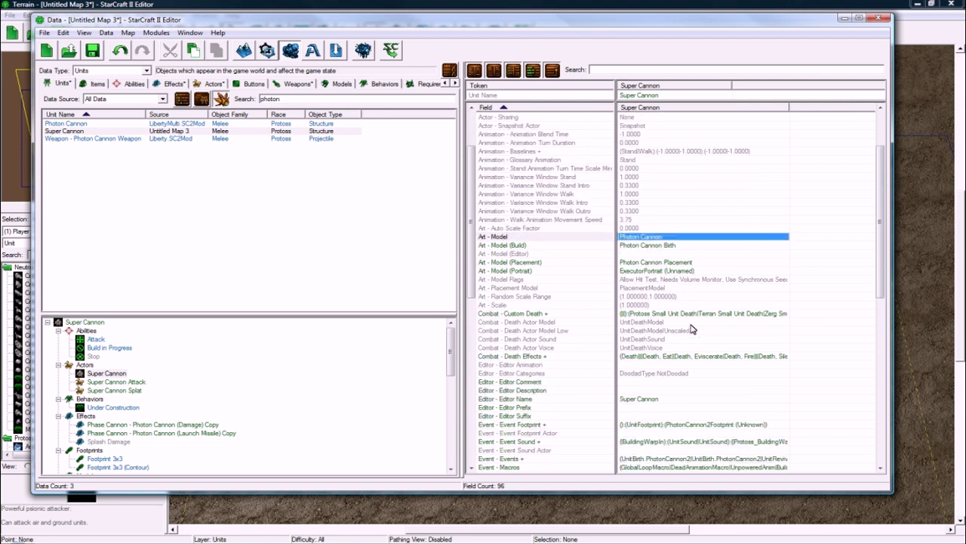
scroll(694, 330, down, 2)
click(677, 323)
click(671, 339)
scroll(668, 342, down, 2)
click(667, 313)
scroll(664, 317, down, 5)
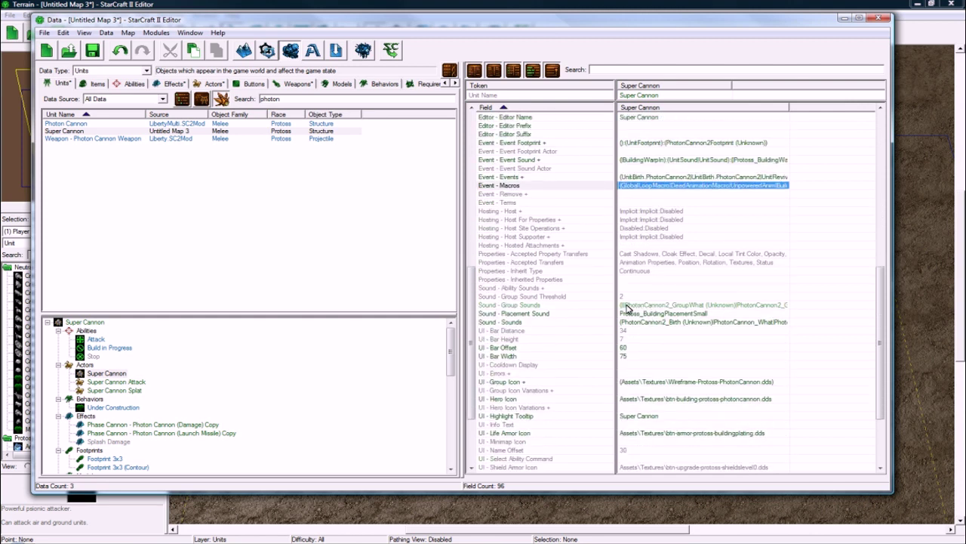
click(634, 322)
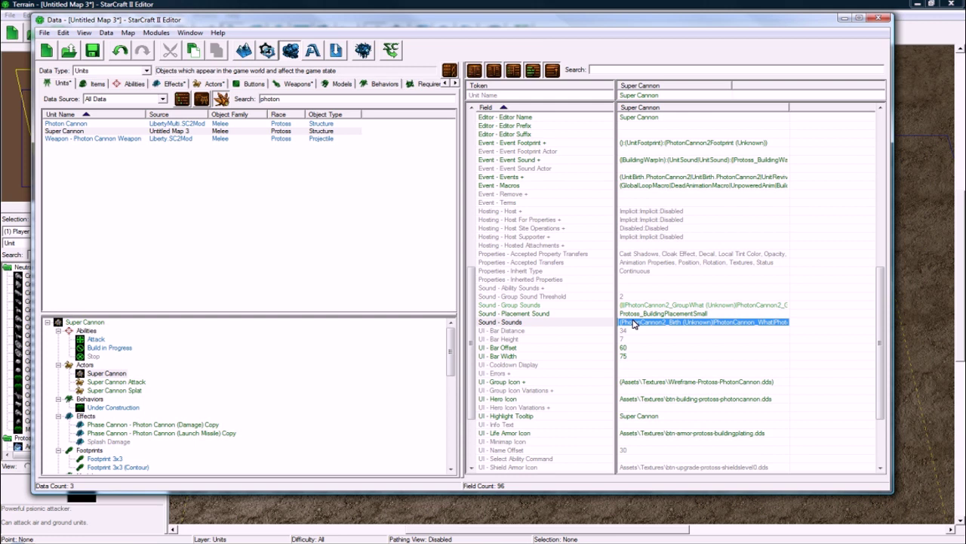
double_click(634, 323)
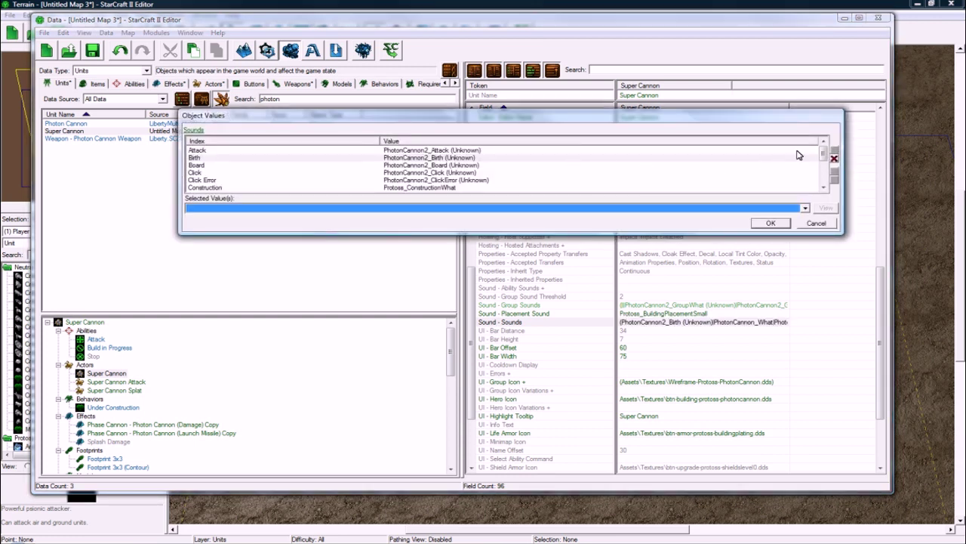
drag(826, 153, 831, 178)
click(432, 173)
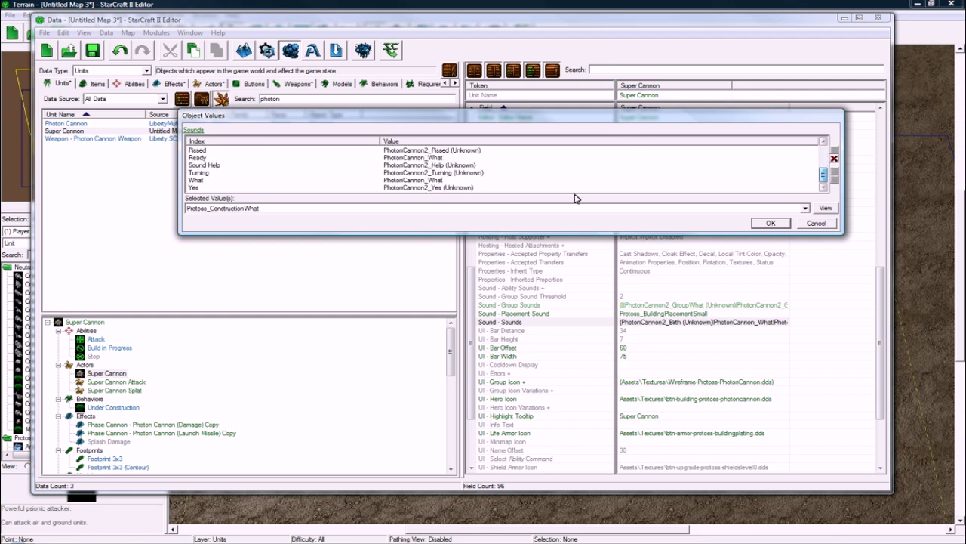
click(444, 172)
click(468, 165)
click(432, 159)
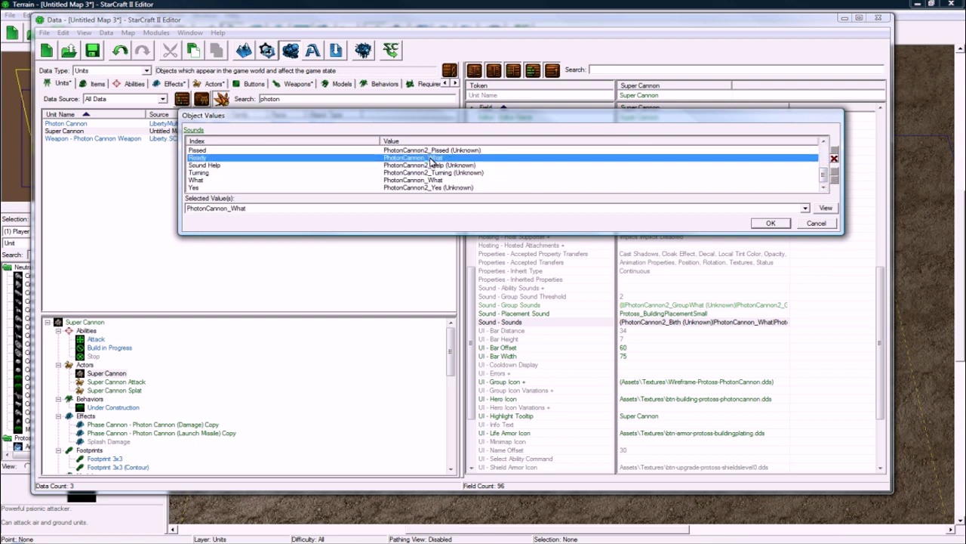
click(428, 180)
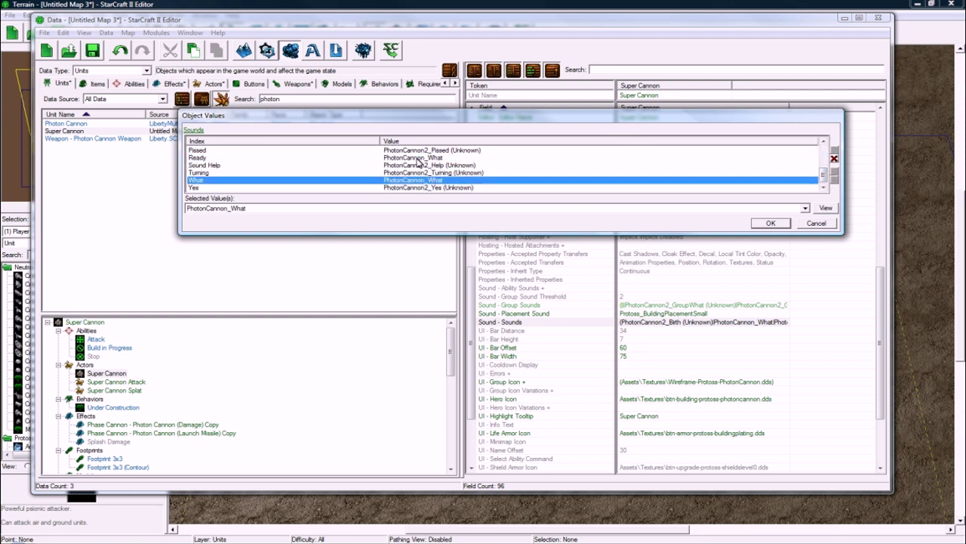
mouse_move(419, 160)
mouse_down()
mouse_move(458, 176)
mouse_move(433, 157)
mouse_up()
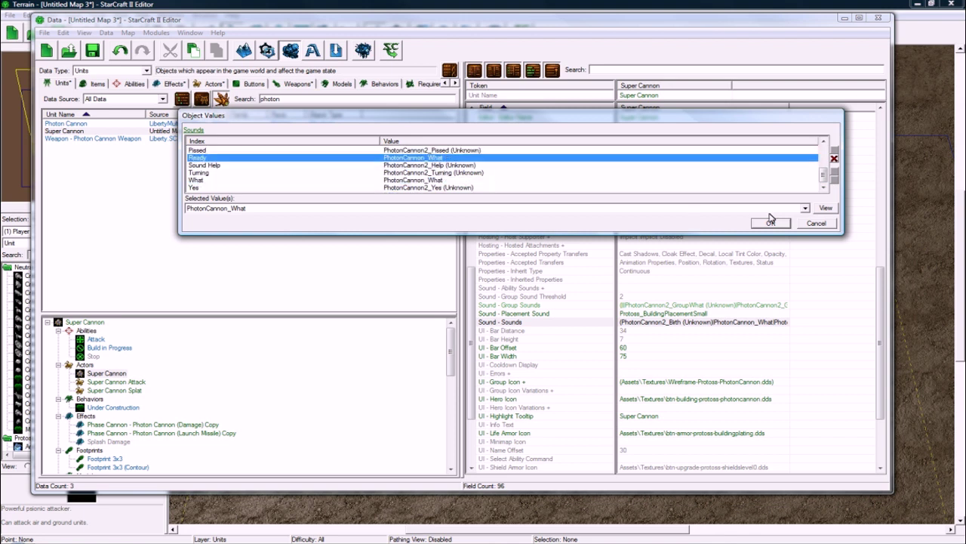
click(815, 223)
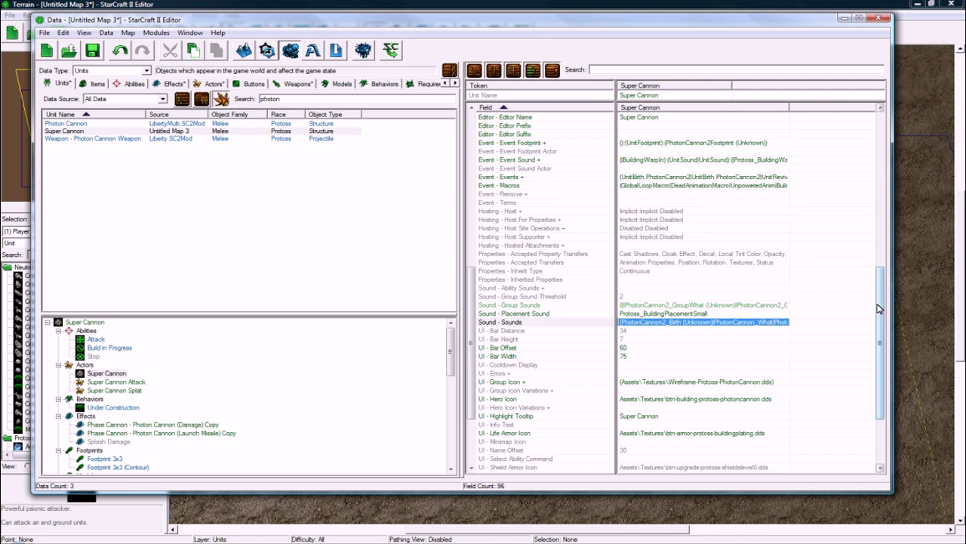
Step: Browse the Super Cannon actor's fields to locate Art - Scale
drag(879, 313, 879, 352)
click(528, 332)
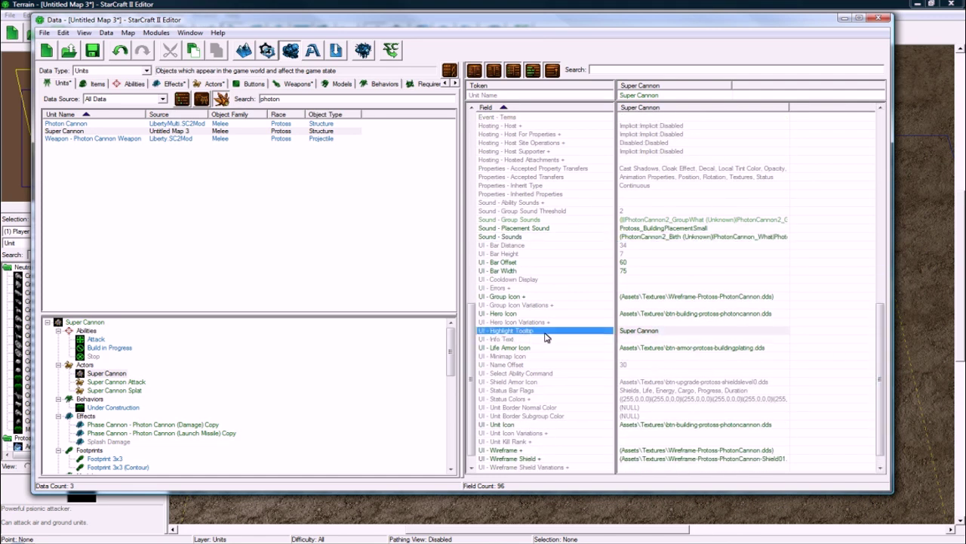
click(85, 322)
click(116, 373)
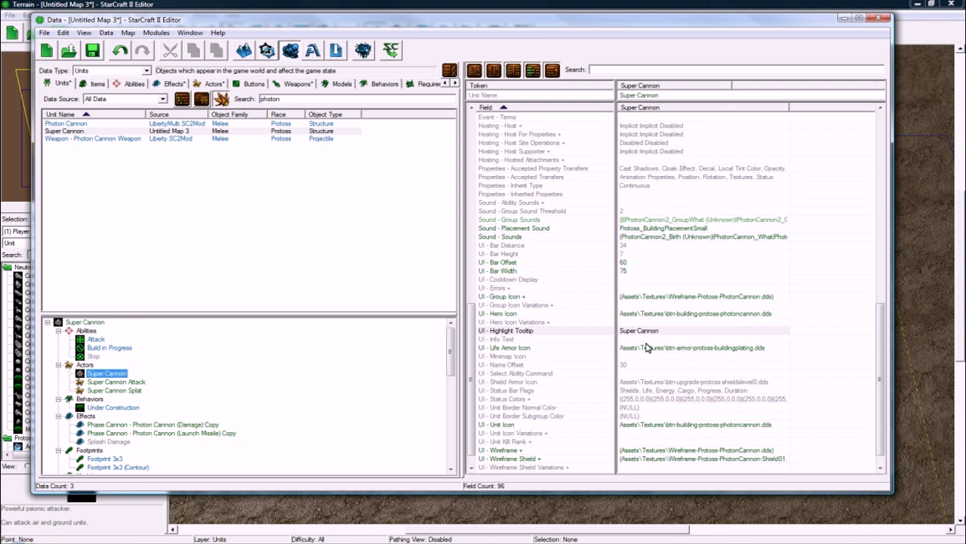
click(648, 357)
click(653, 330)
click(677, 297)
click(657, 313)
click(672, 348)
drag(880, 352, 882, 362)
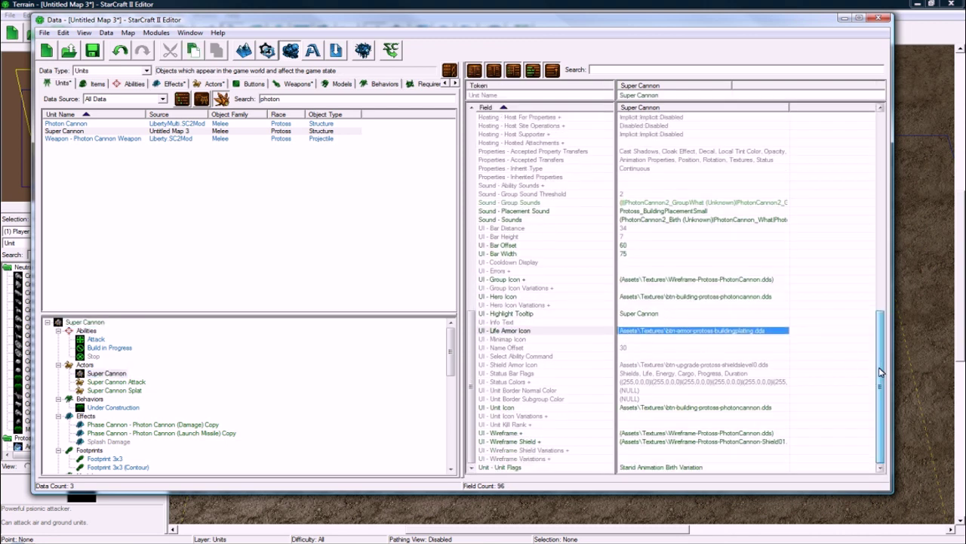
click(680, 416)
drag(874, 395, 874, 217)
Step: Set the actor's Art - Scale to 1.4 on X, Y and Z
double_click(646, 313)
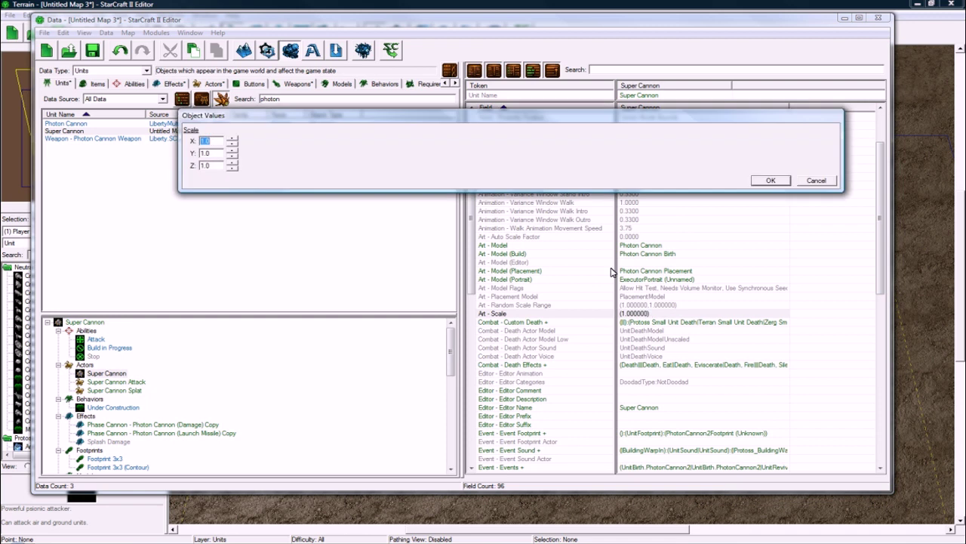
text(1)
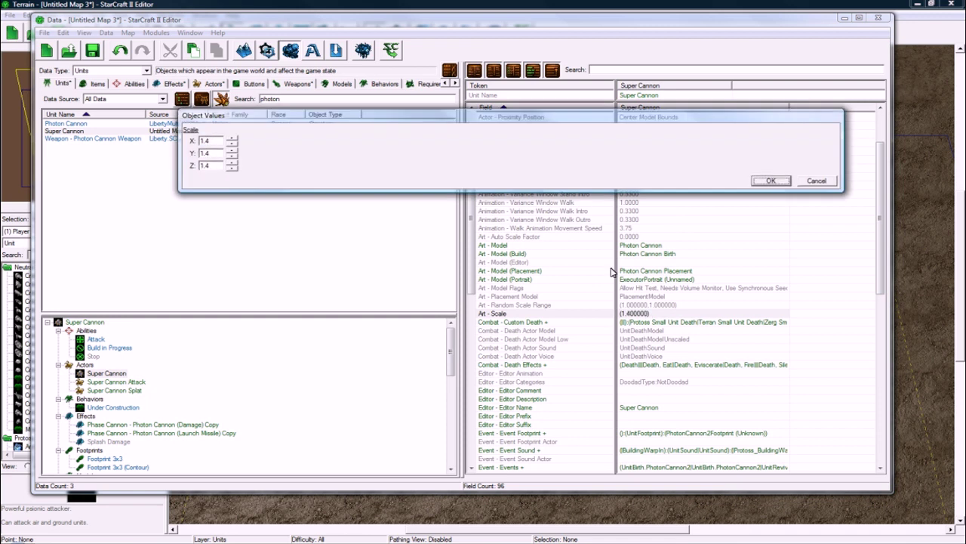
text(1.4)
key(Return)
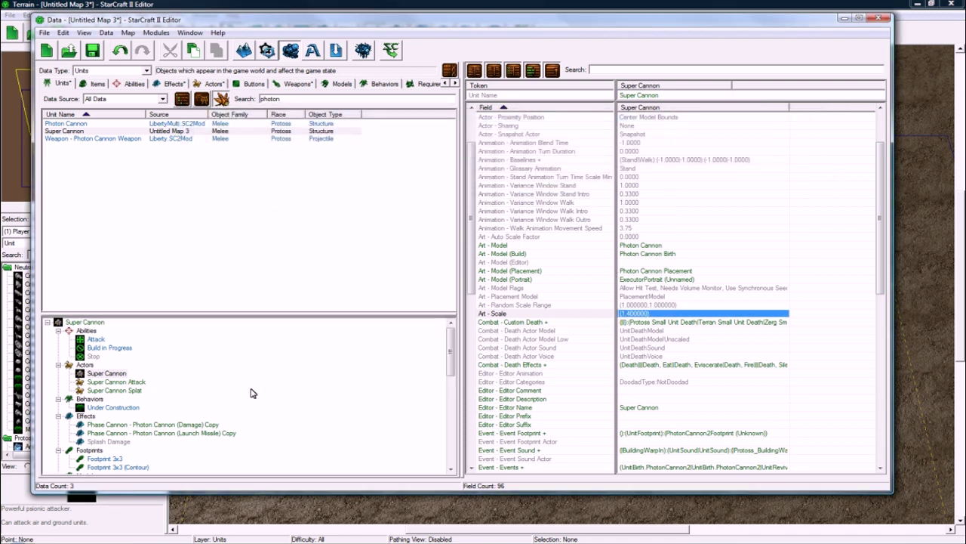
Step: Show the Super Cannon Attack actor and widen the token column to read its effect tokens
click(129, 382)
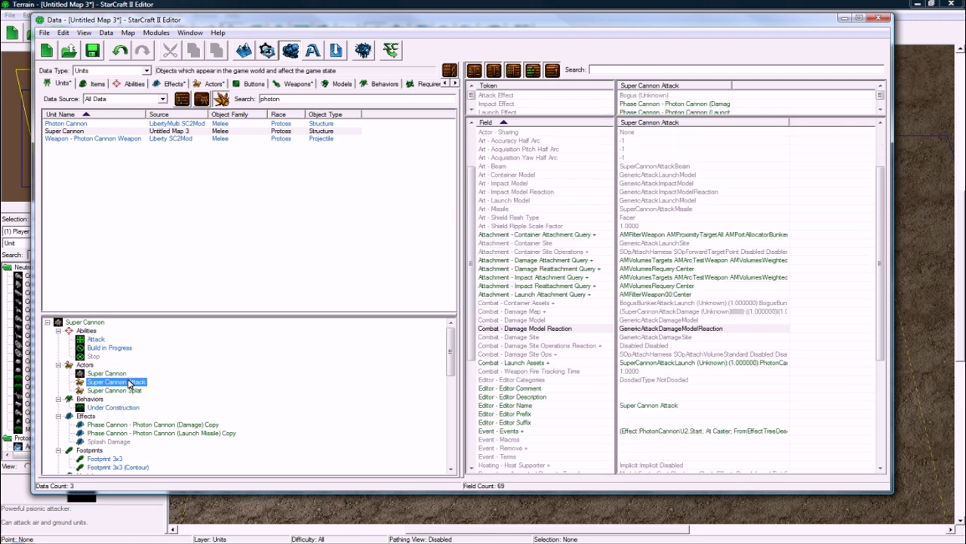
click(679, 104)
drag(732, 86, 803, 86)
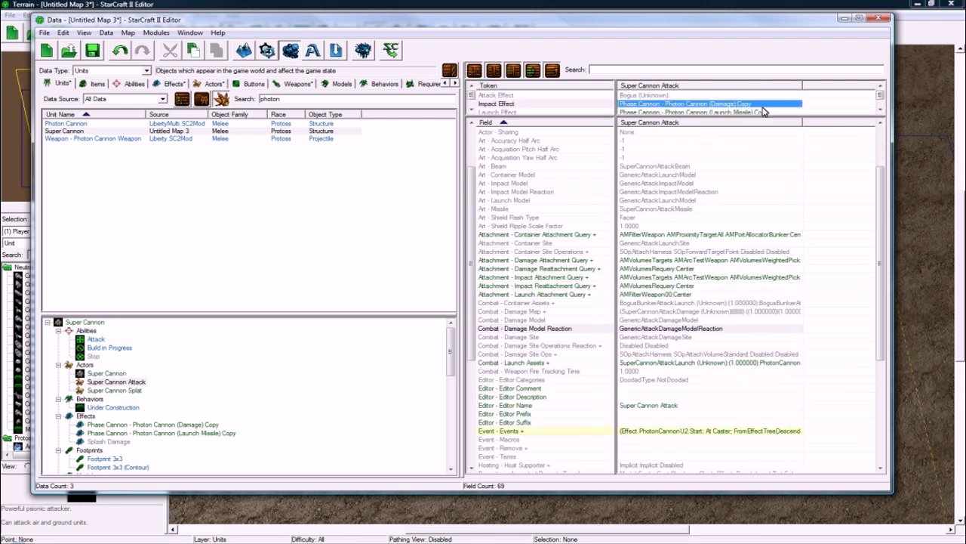
drag(874, 170, 858, 274)
click(731, 270)
click(688, 105)
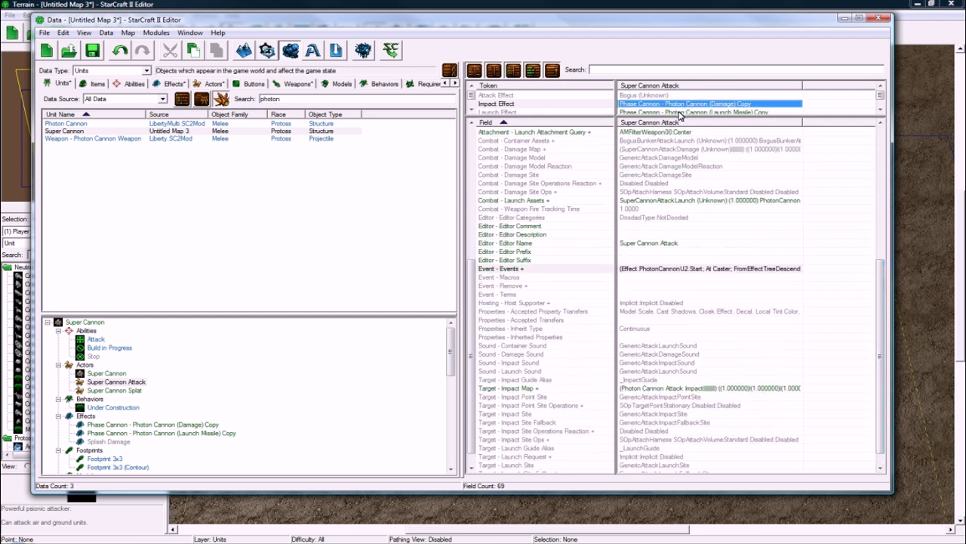
click(664, 112)
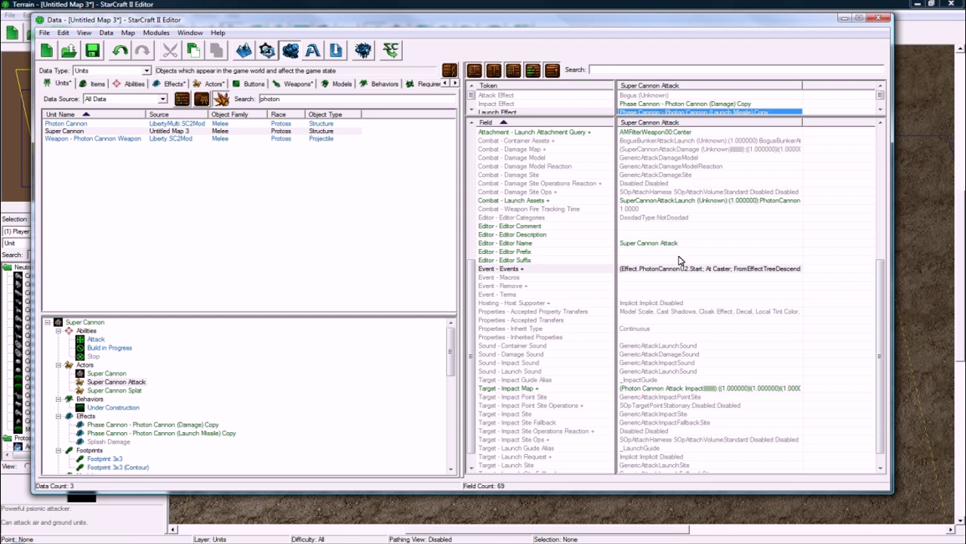
Step: View the actor's Event - Events list, starting with Phase Cannon (Damage) Copy, then close it unchanged
click(552, 277)
double_click(662, 271)
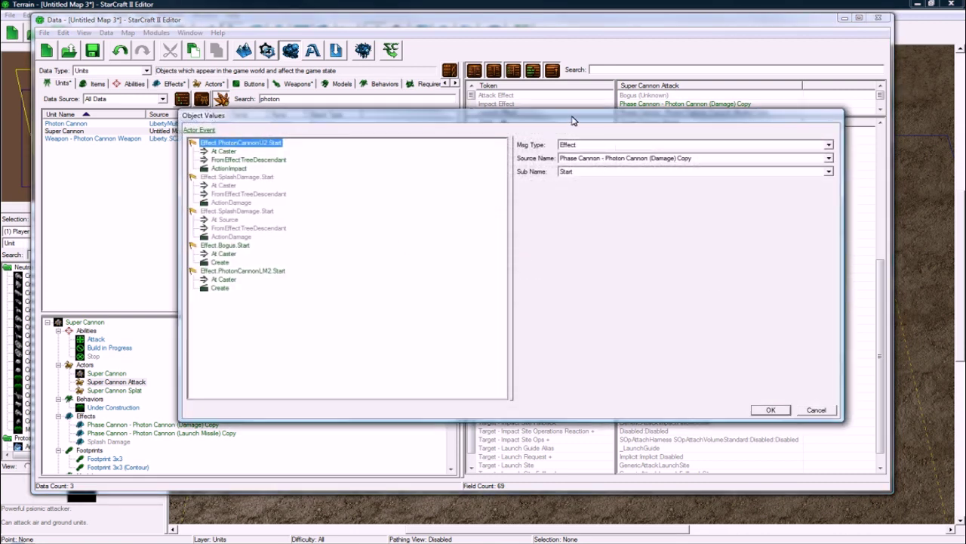
drag(574, 120, 487, 158)
click(729, 448)
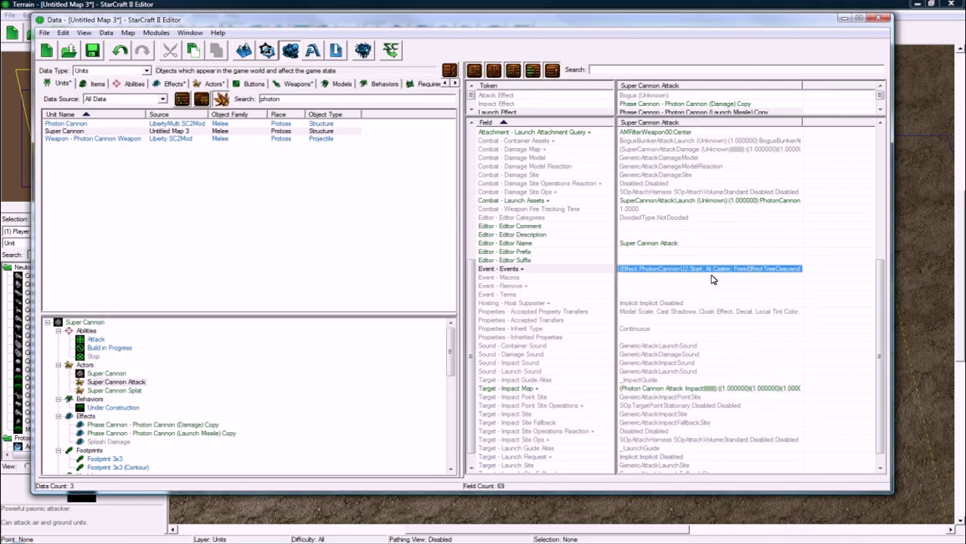
double_click(712, 270)
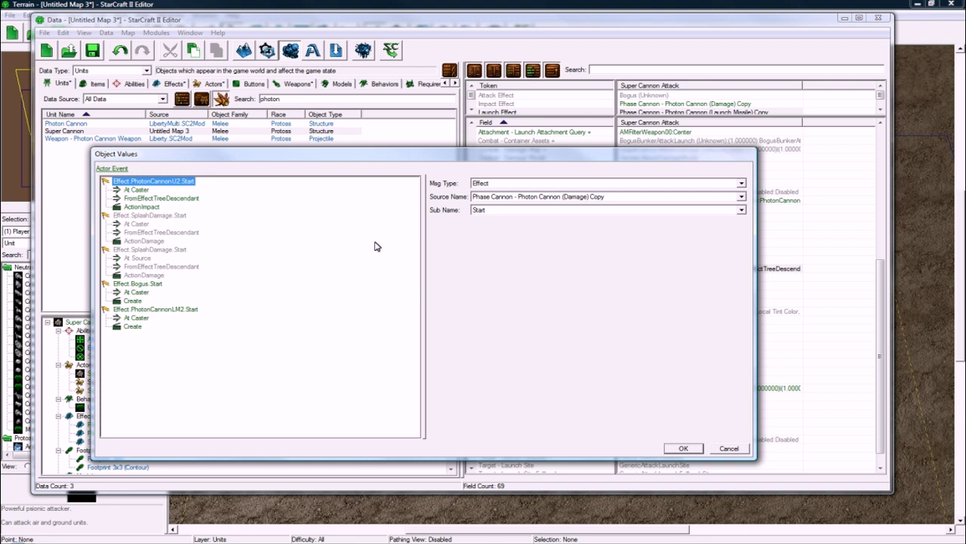
click(153, 285)
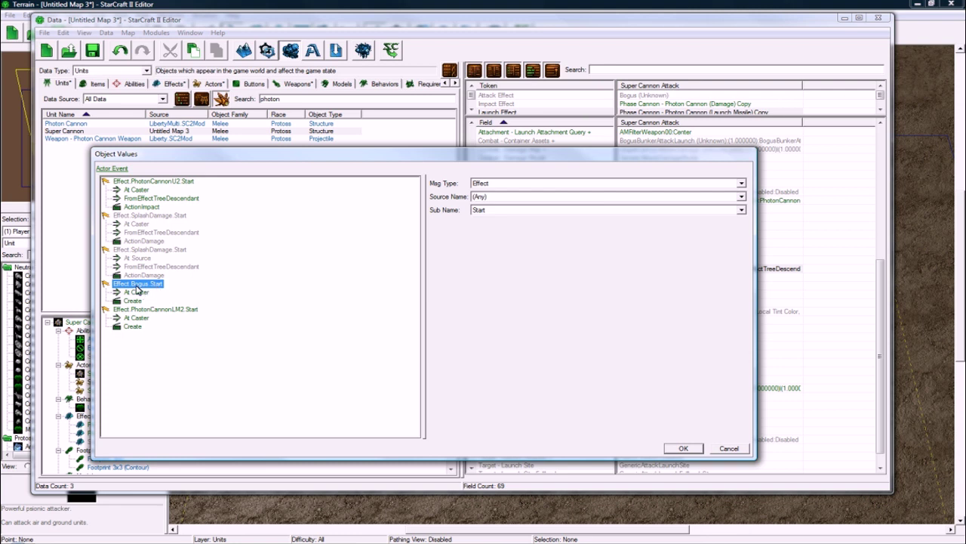
click(138, 293)
click(138, 301)
click(138, 293)
click(138, 300)
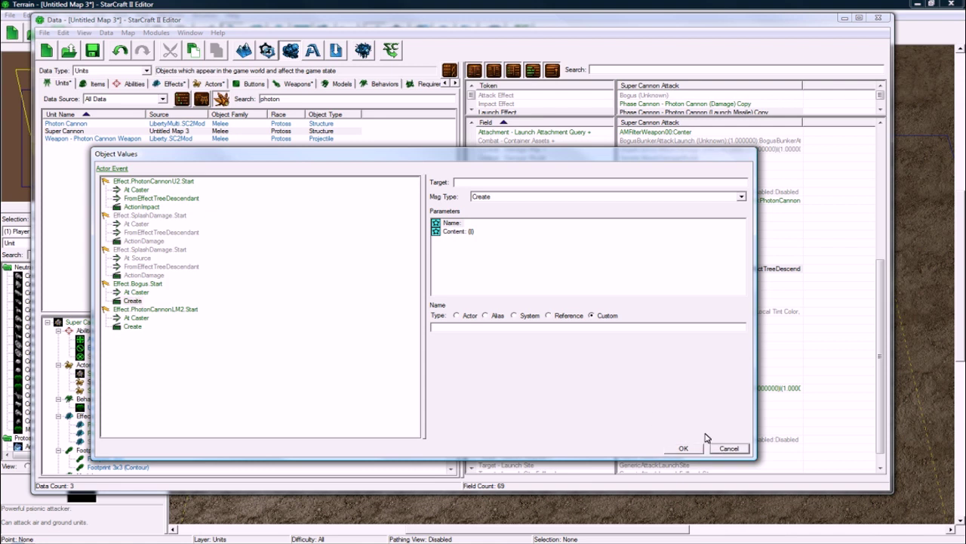
click(728, 448)
drag(879, 392, 879, 241)
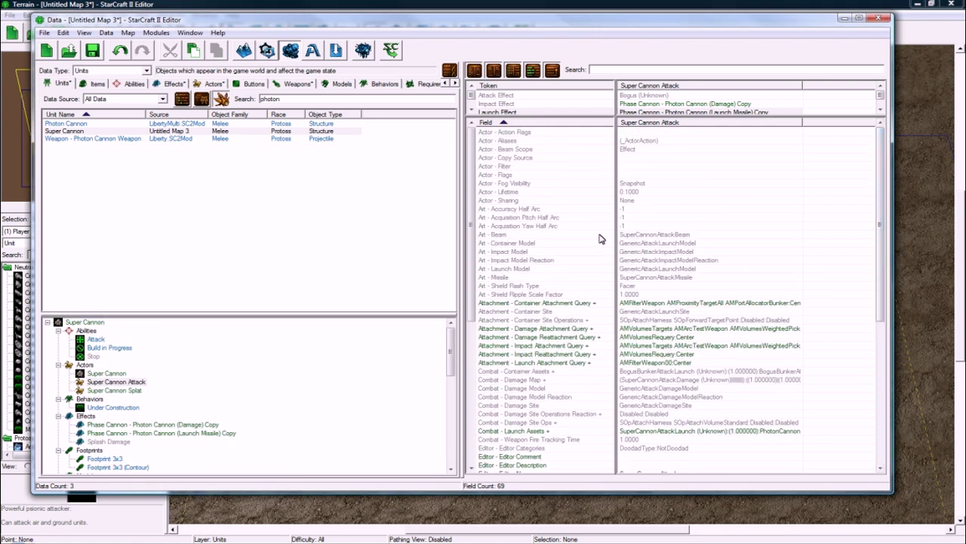
click(656, 286)
click(664, 278)
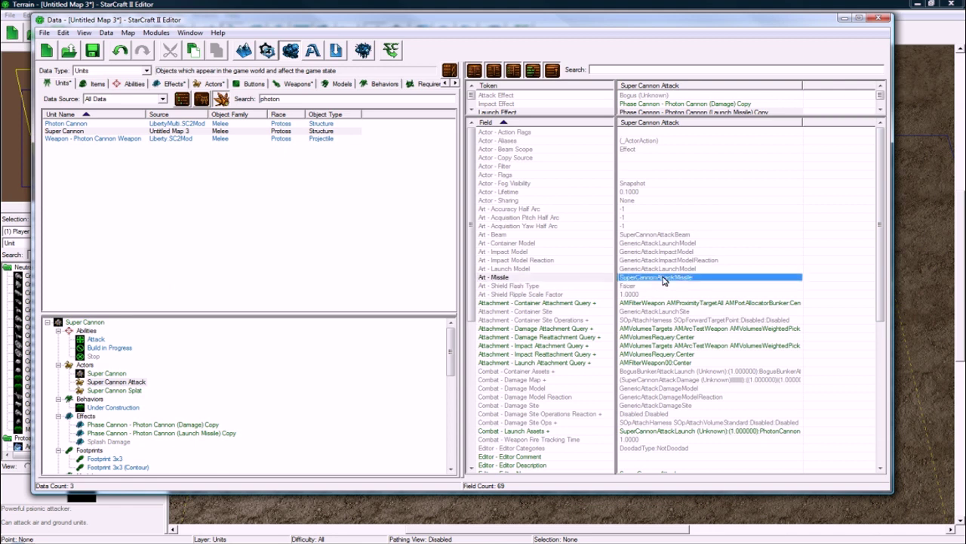
double_click(663, 278)
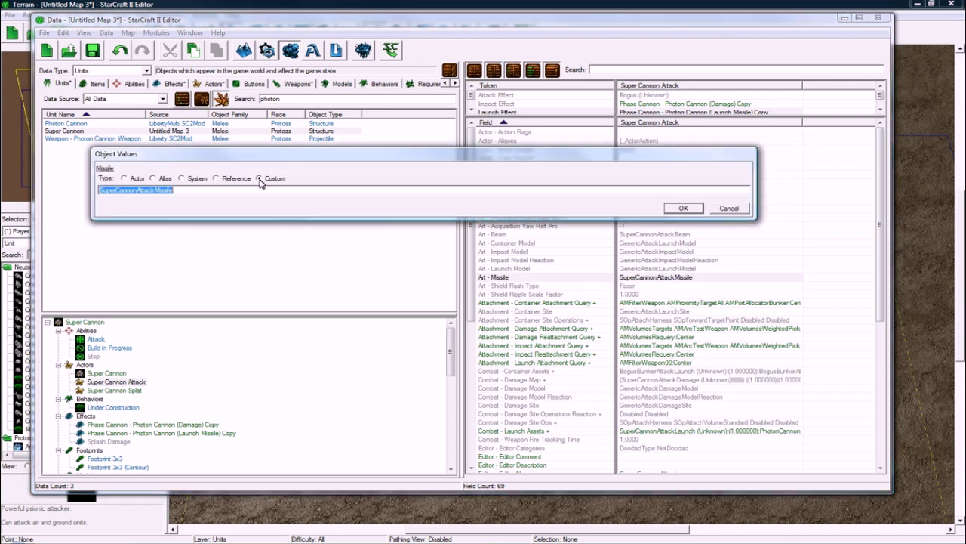
click(187, 190)
key(shift+Left)
key(shift+Left)
key(shift+Left)
key(shift+Left)
key(shift+Left)
key(shift+Left)
key(shift+Left)
click(207, 191)
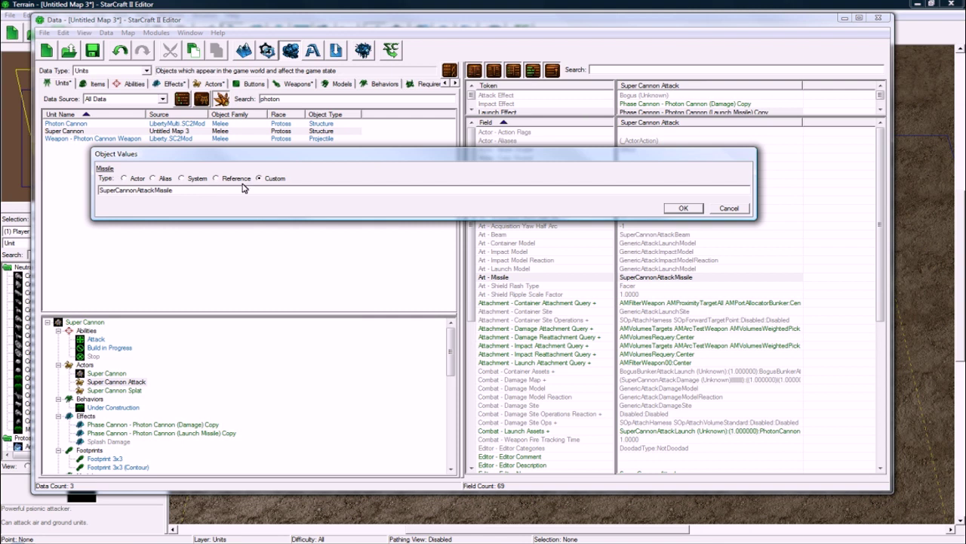
click(727, 211)
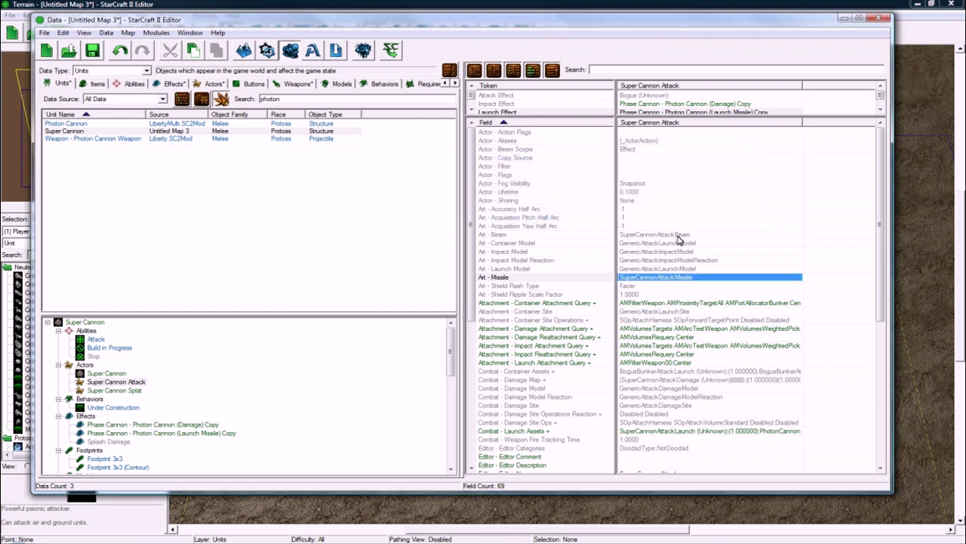
double_click(677, 277)
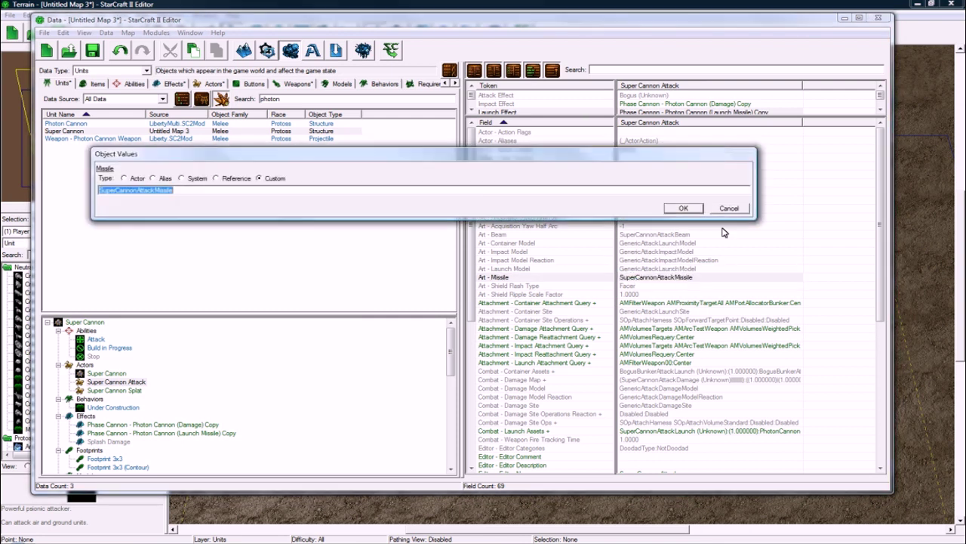
click(729, 209)
click(732, 111)
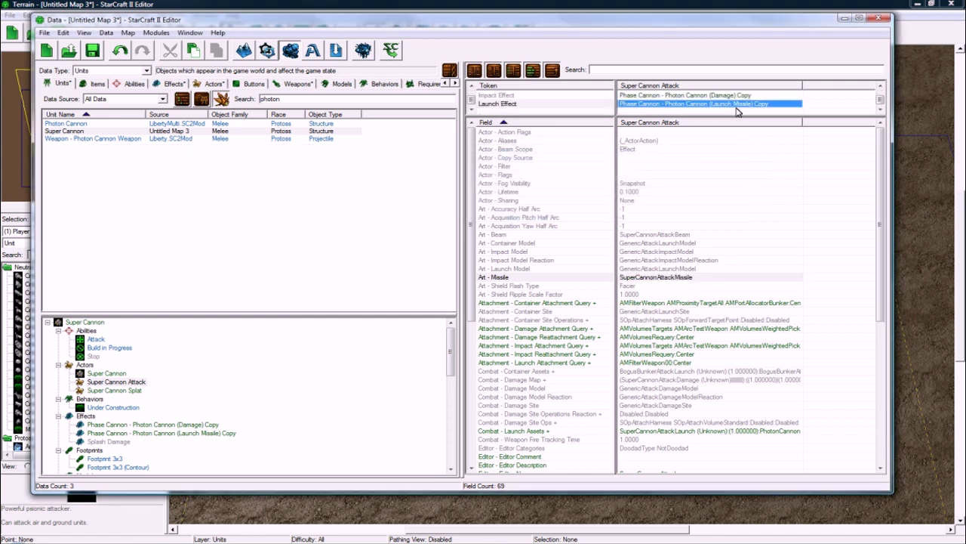
Step: Open the Photon Cannon (Damage) Copy effect and type the name Super Cannon (Damage)
double_click(134, 425)
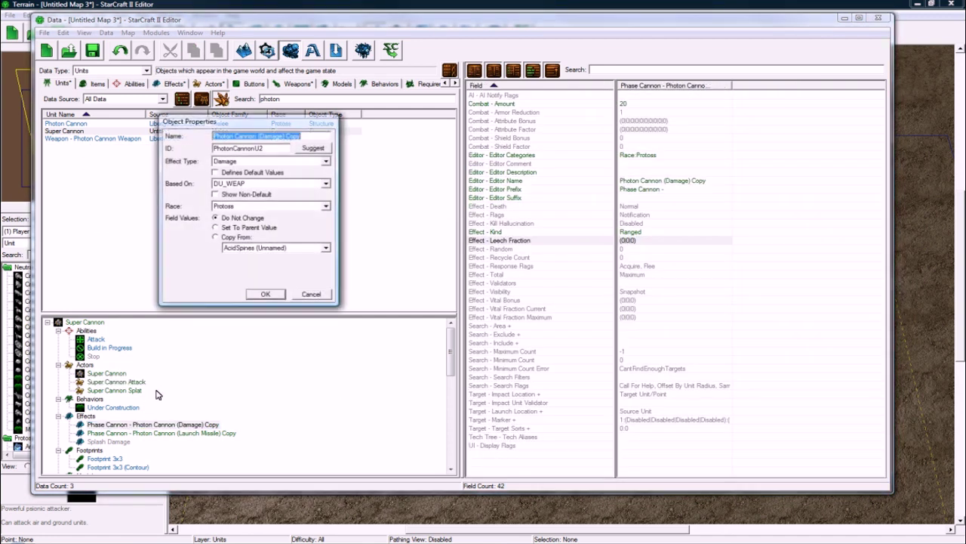
text(Super)
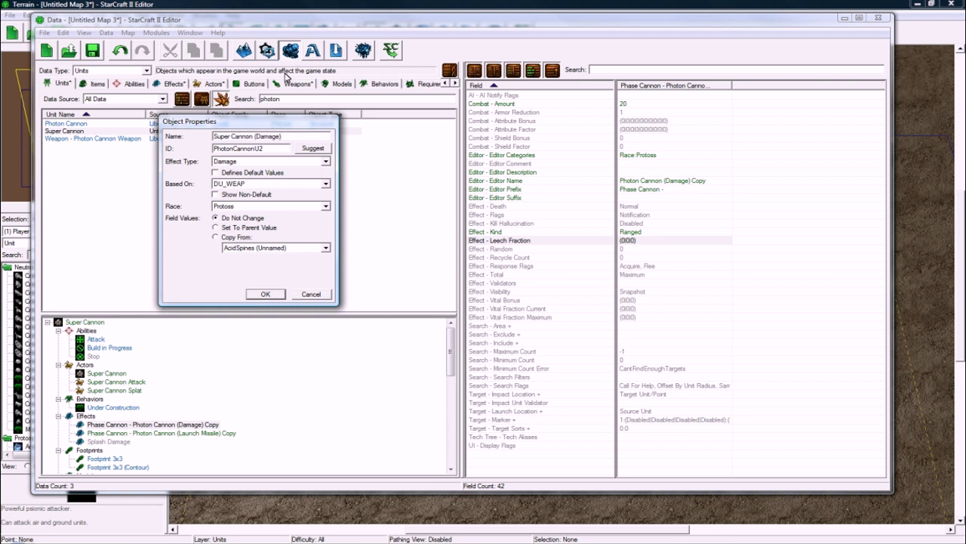
Step: Apply Super Cannon (Damage) and Super Cannon Launch Missile names with suggested matching IDs
click(307, 151)
click(262, 294)
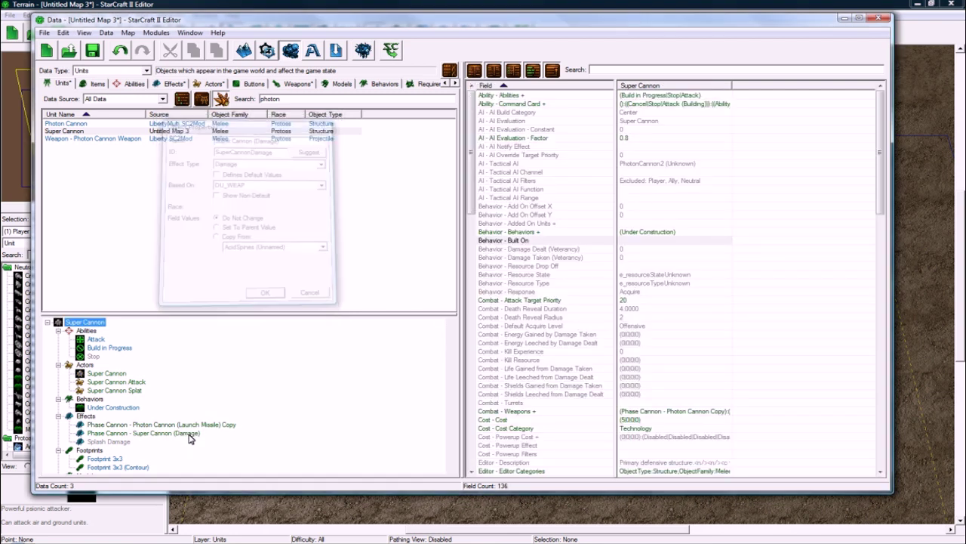
double_click(190, 425)
text(Super Cannon Launch Missile)
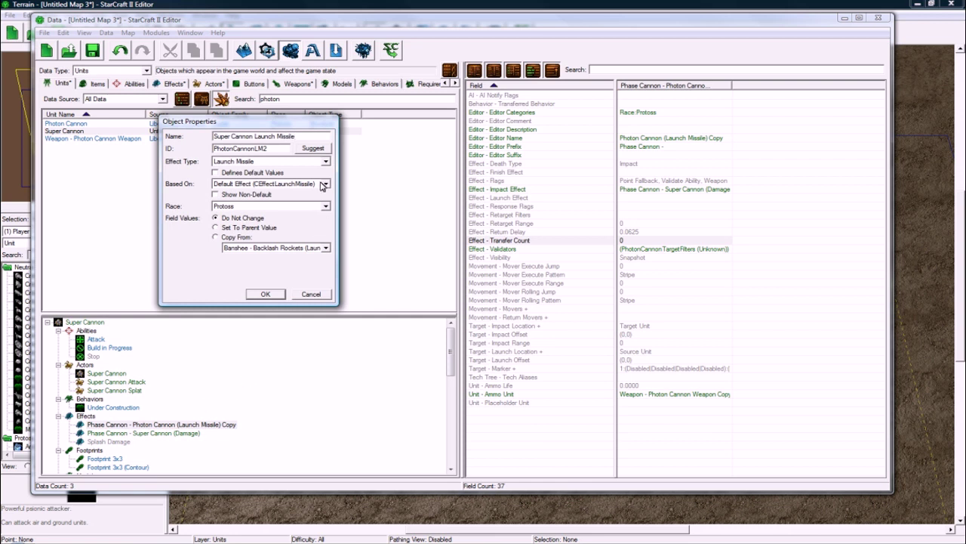
click(312, 148)
click(265, 293)
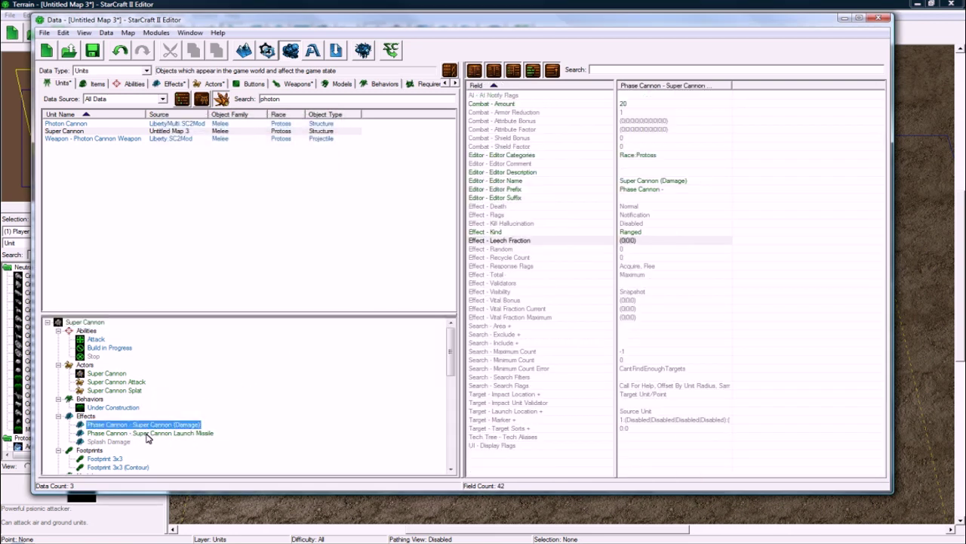
Step: Review the Super Cannon Attack actor and the damage effect's Combat - Amount of 20
click(125, 382)
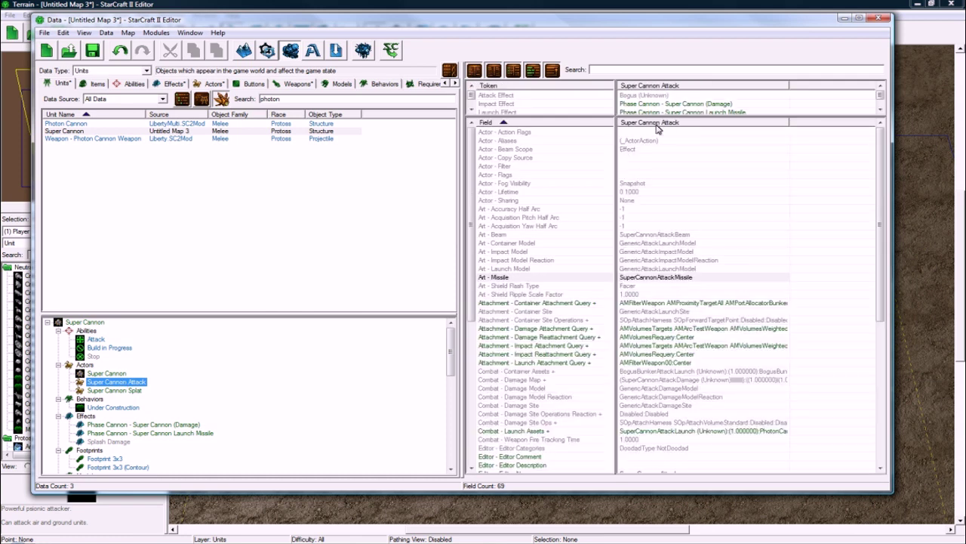
scroll(257, 370, down, 1)
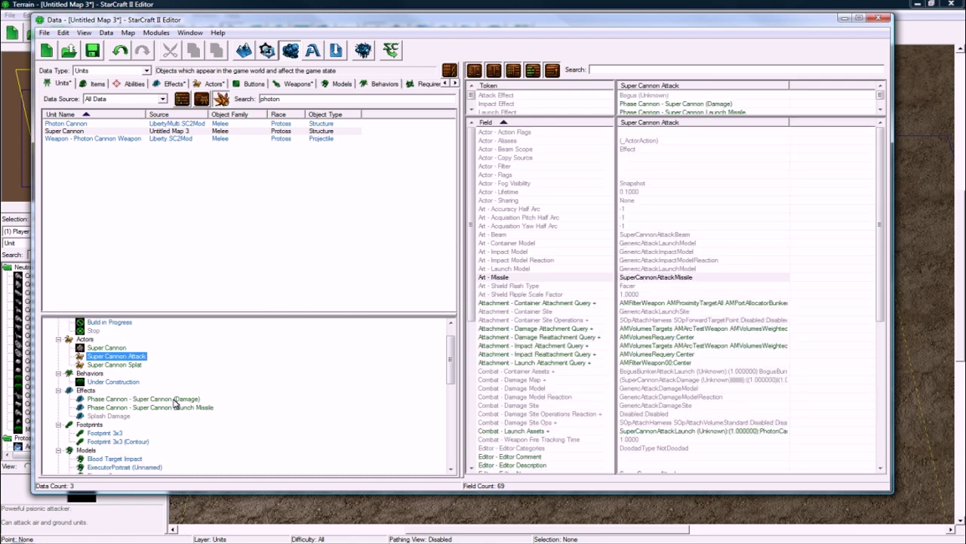
click(182, 399)
click(637, 104)
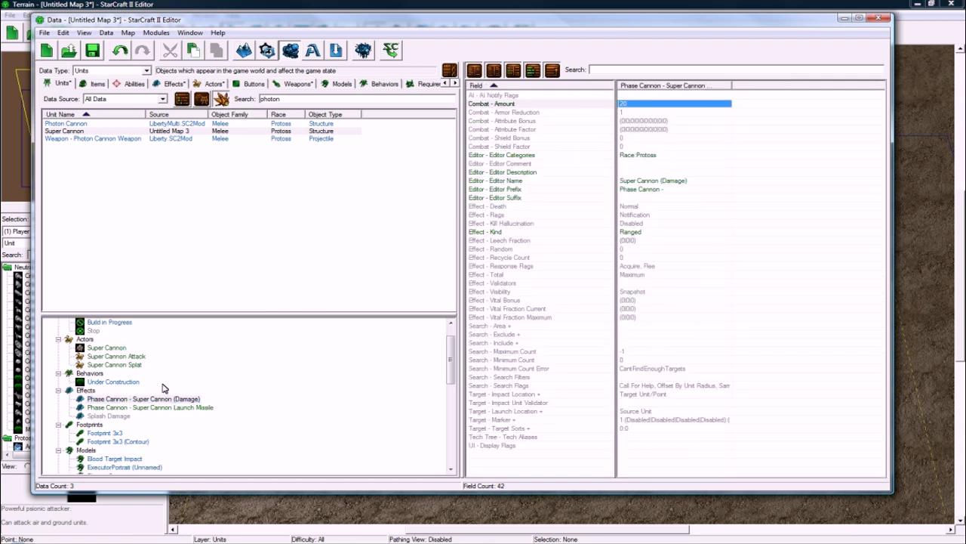
scroll(151, 389, down, 10)
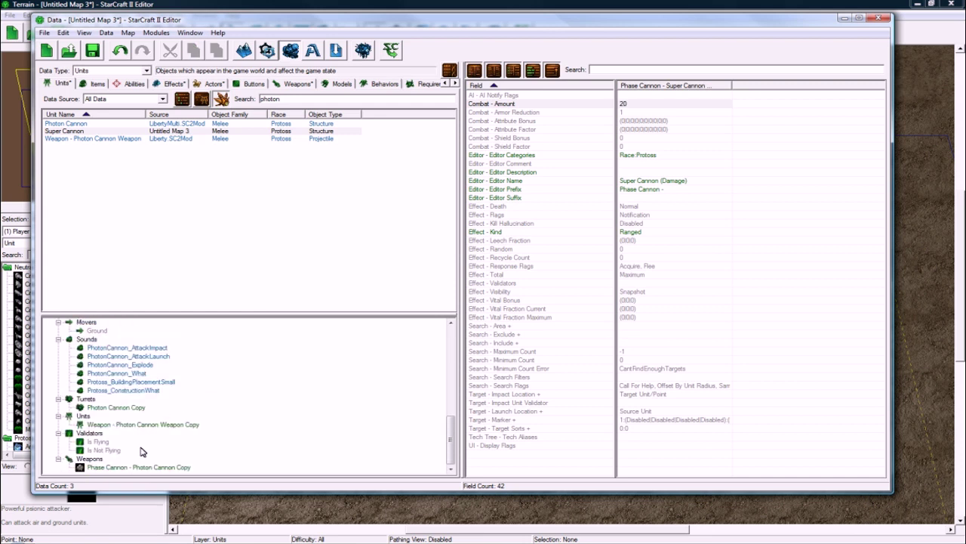
click(127, 467)
Step: Rename the copied weapon to Phase Cannon - Super Cannon
double_click(124, 467)
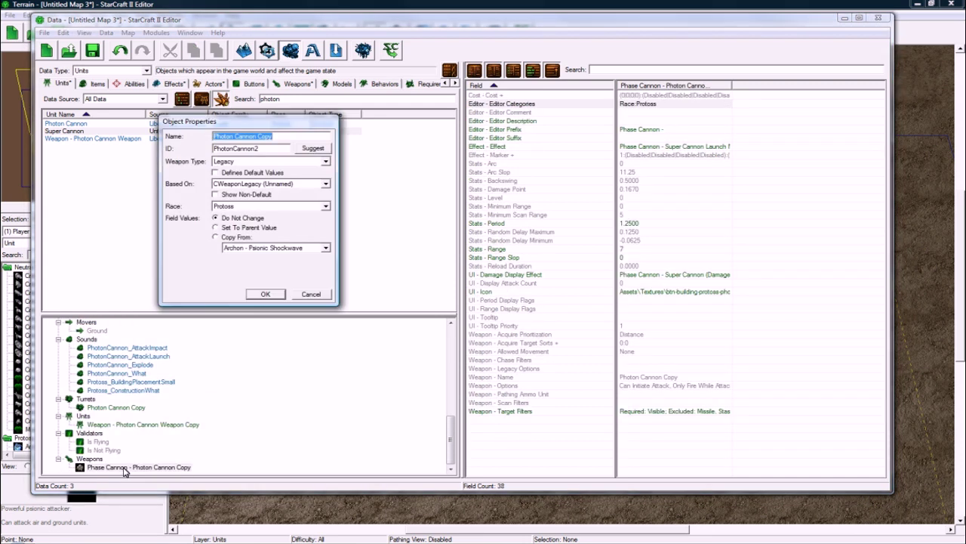
text(Super Cannon)
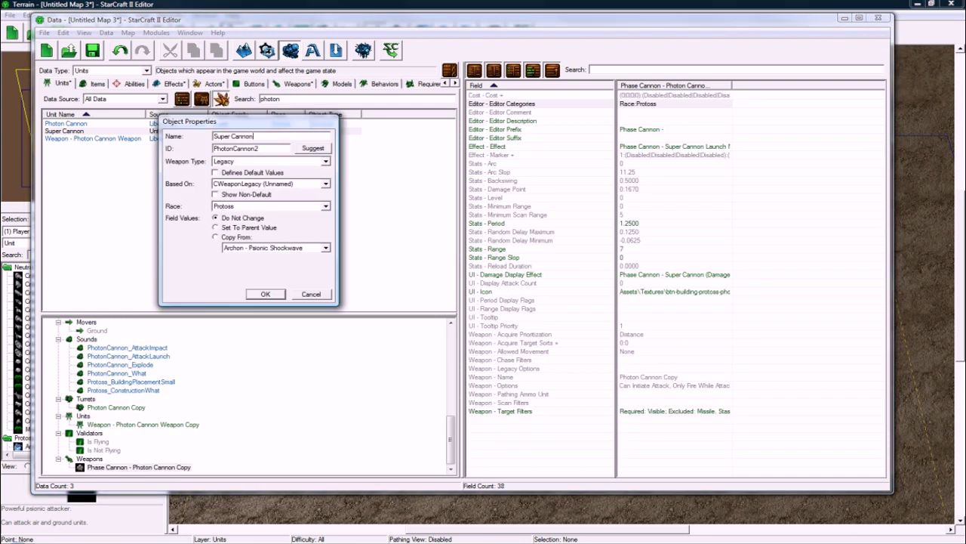
click(275, 296)
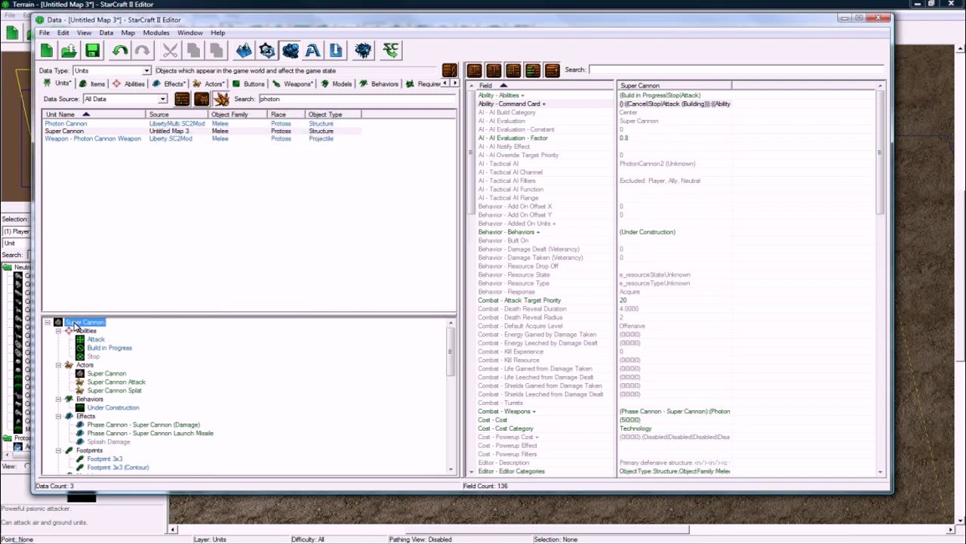
Step: Trace the weapon's Effect to Super Cannon Launch Missile and check its Ammo Unit and Impact Effect
scroll(242, 364, down, 10)
click(140, 467)
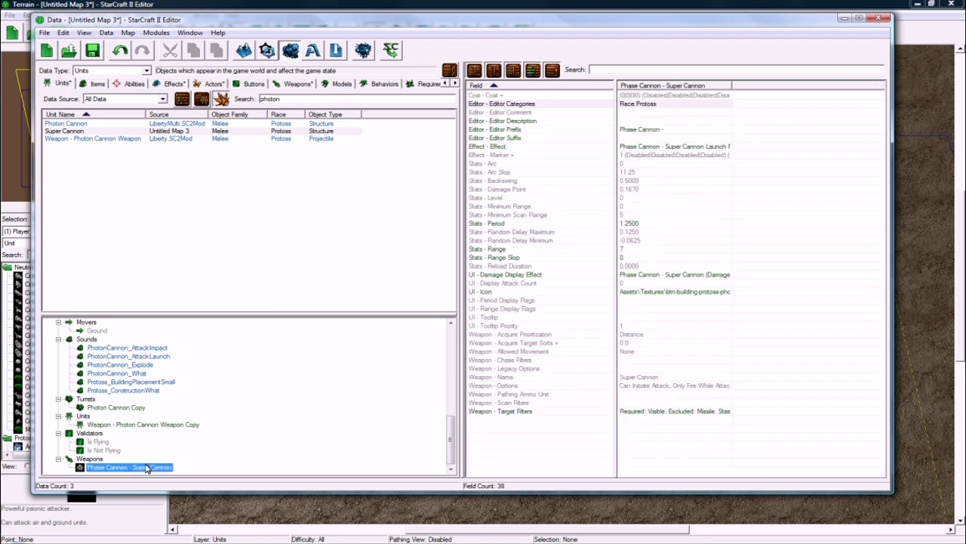
click(663, 150)
click(323, 398)
scroll(309, 399, up, 15)
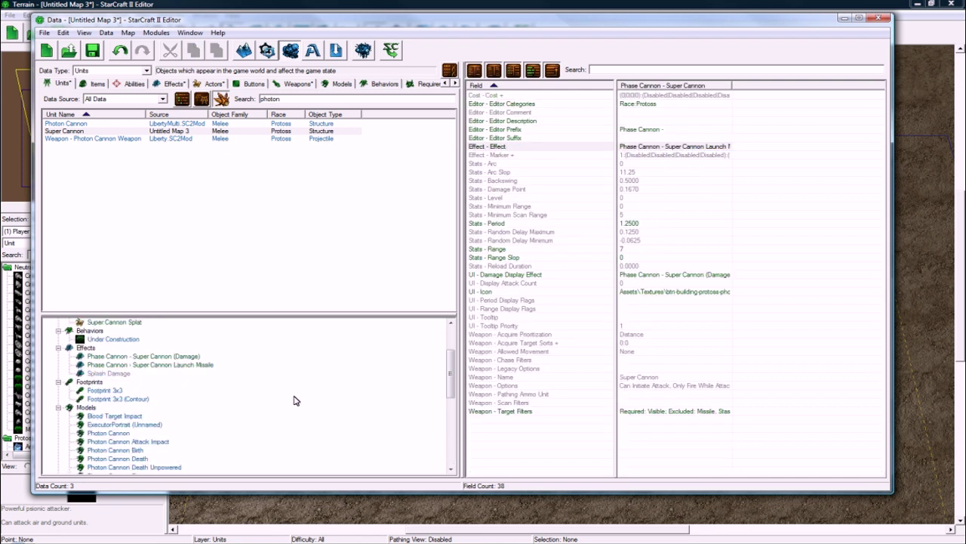
click(175, 433)
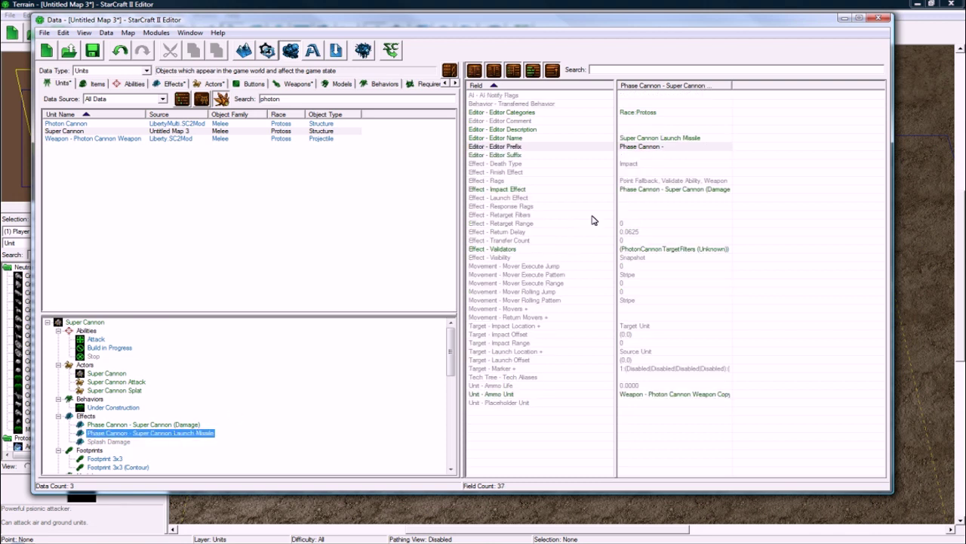
click(654, 394)
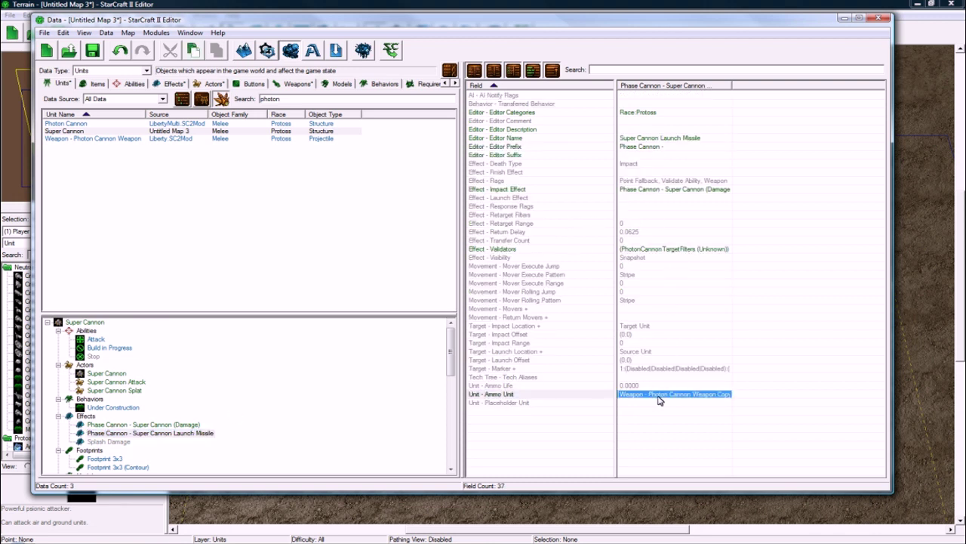
scroll(456, 364, down, 15)
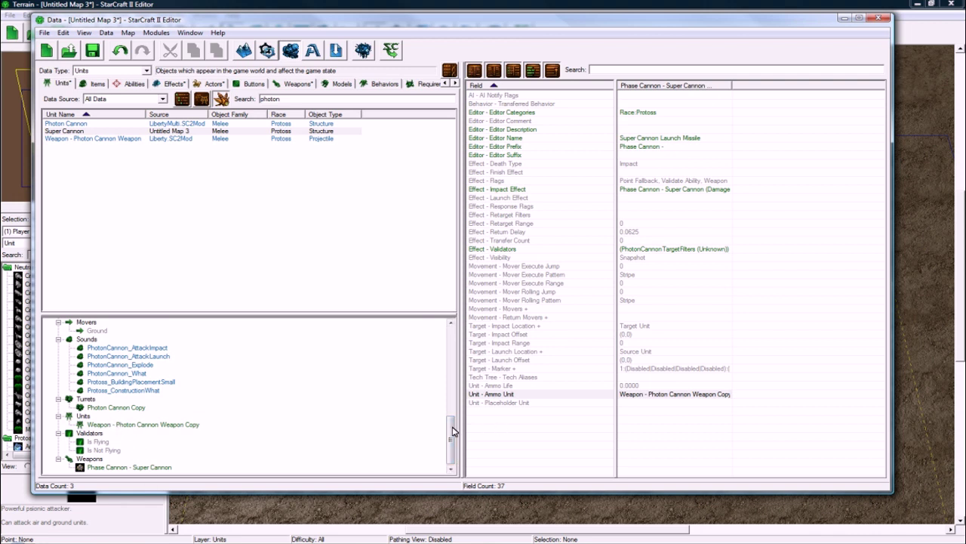
drag(451, 434, 452, 348)
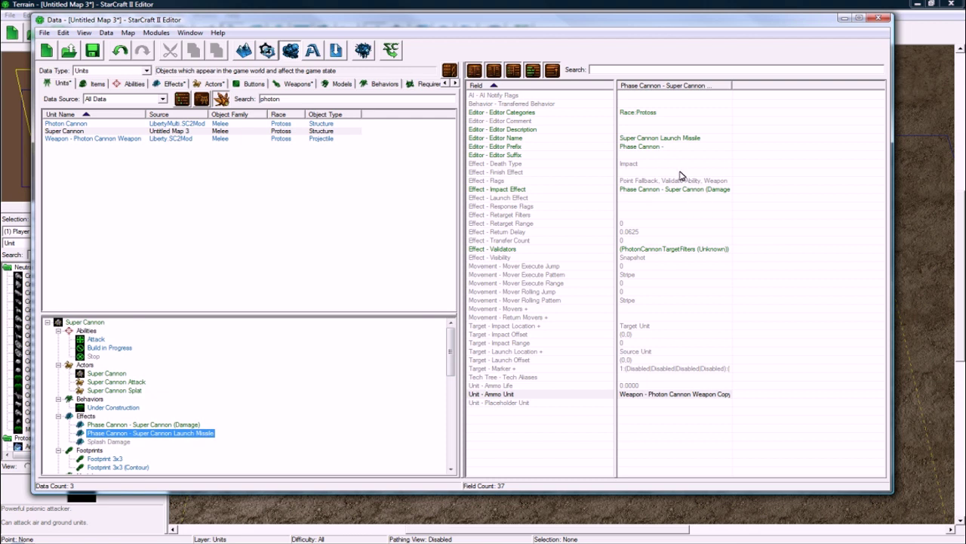
click(653, 191)
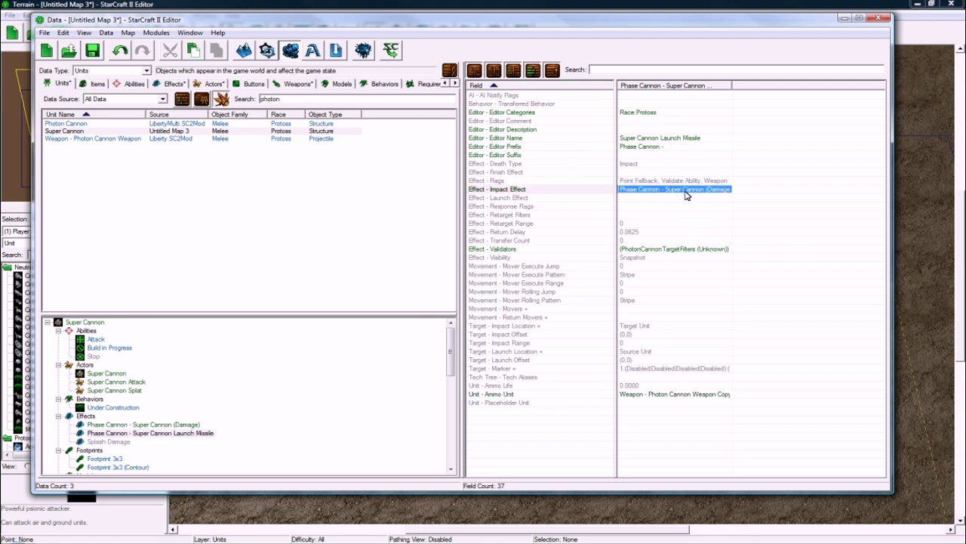
Step: Set the Super Cannon (Damage) Combat - Amount to 100
click(137, 425)
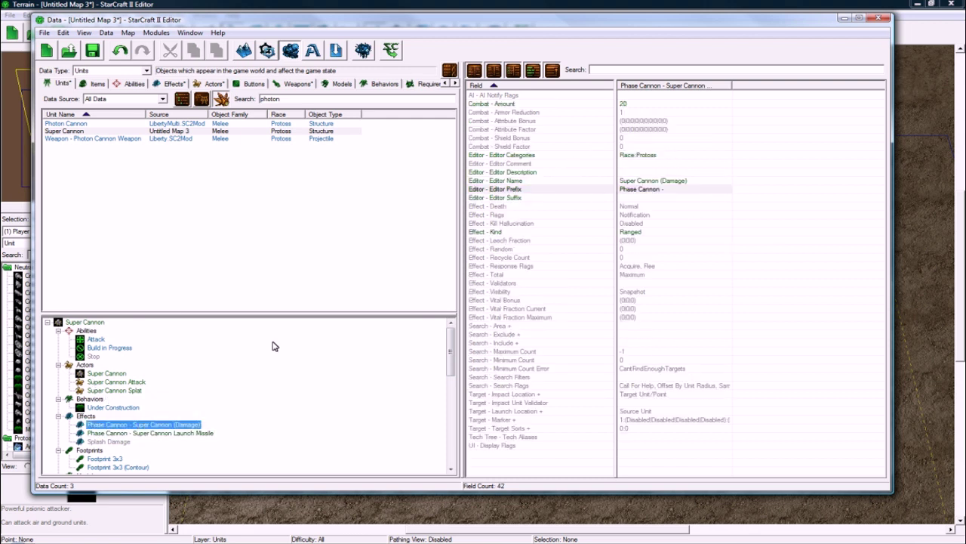
double_click(648, 108)
text(100)
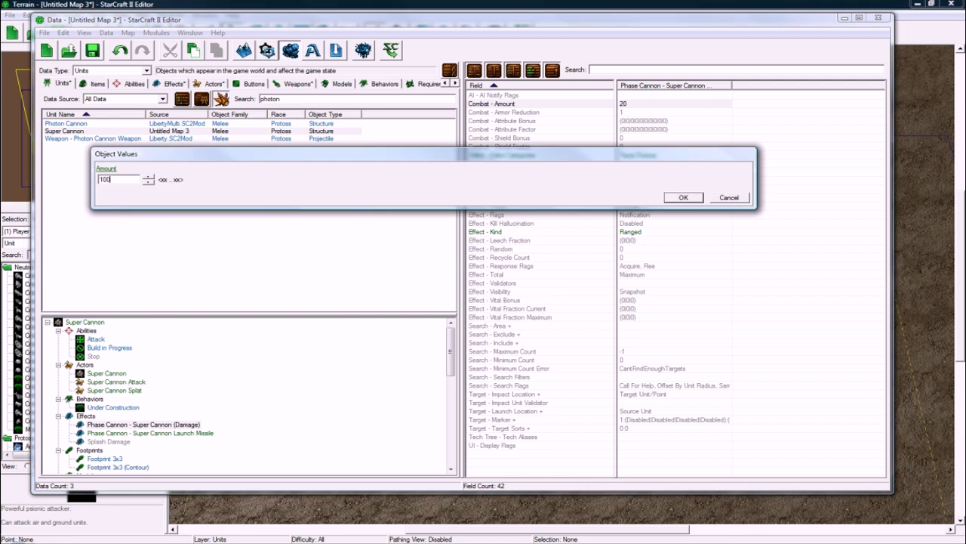
key(Return)
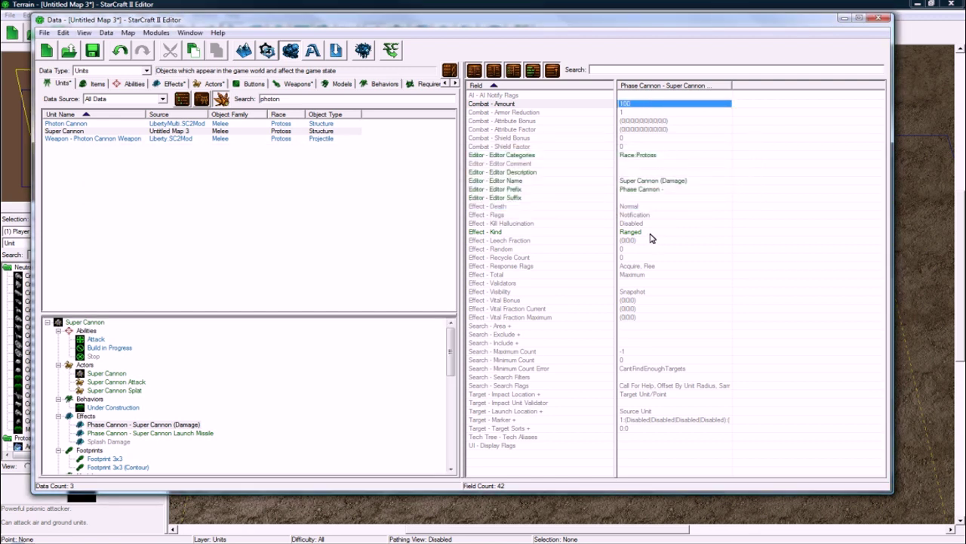
Step: Inspect the damage effect's Kind and Response Flags, cancelling each without changes
double_click(650, 234)
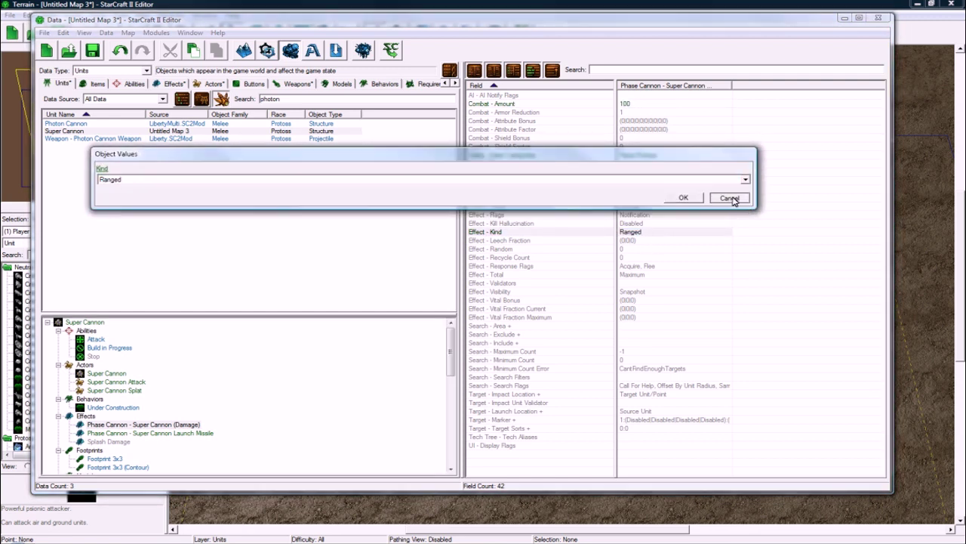
click(730, 197)
click(642, 266)
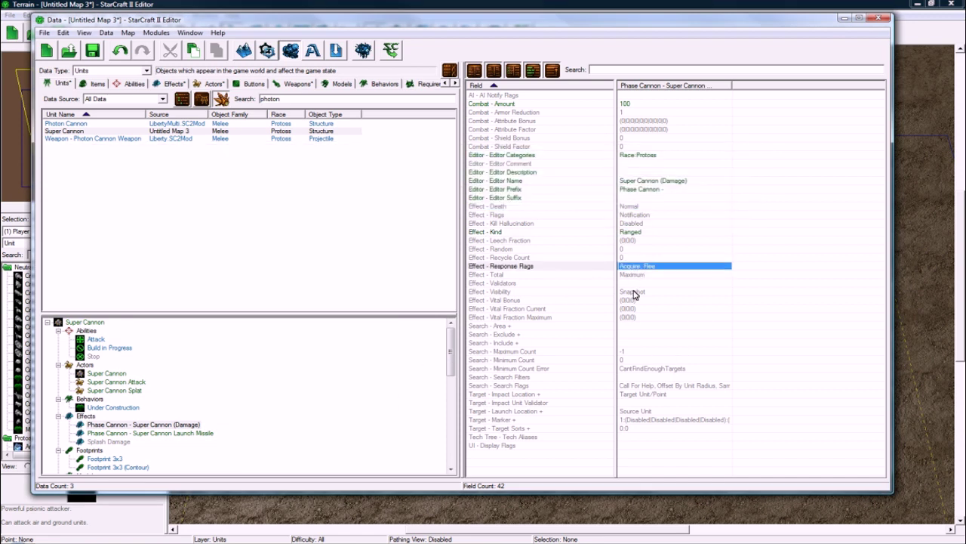
click(653, 317)
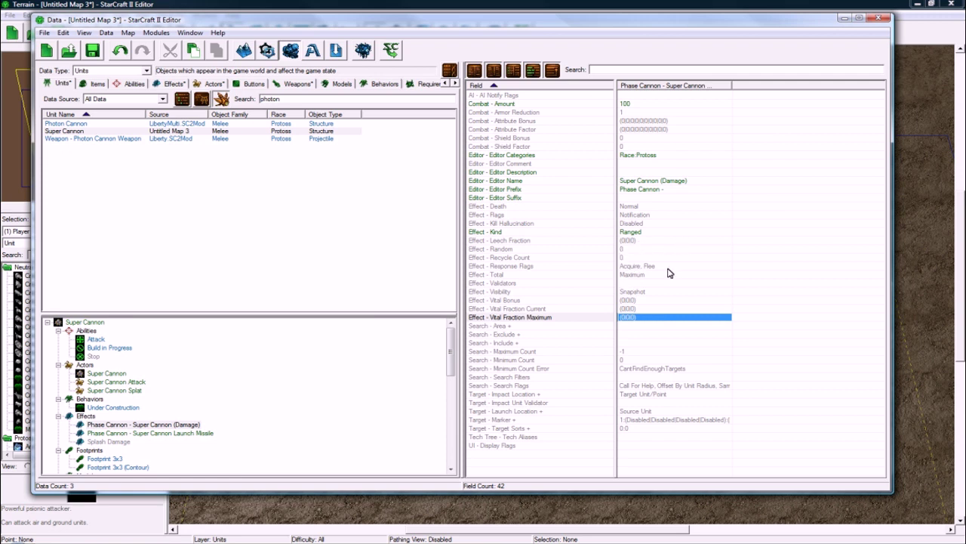
double_click(648, 266)
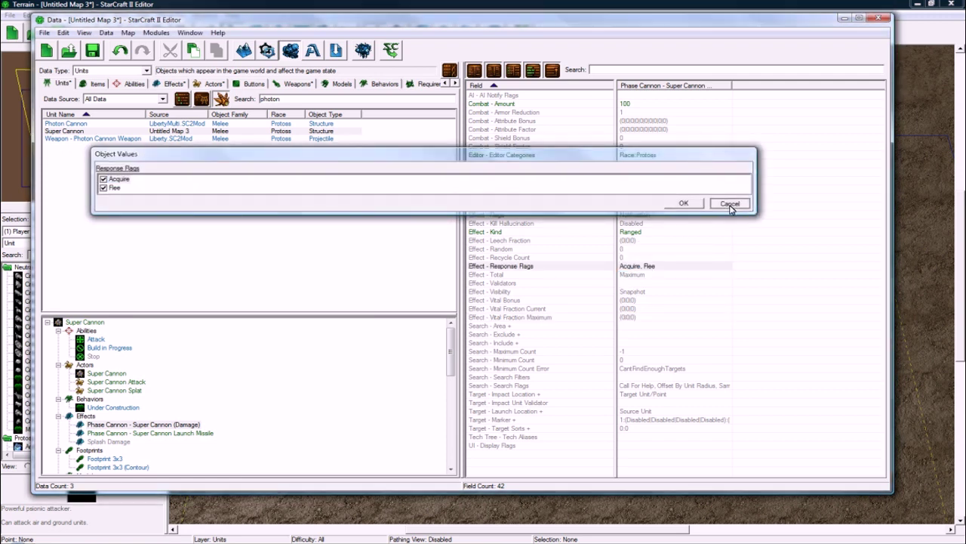
click(729, 204)
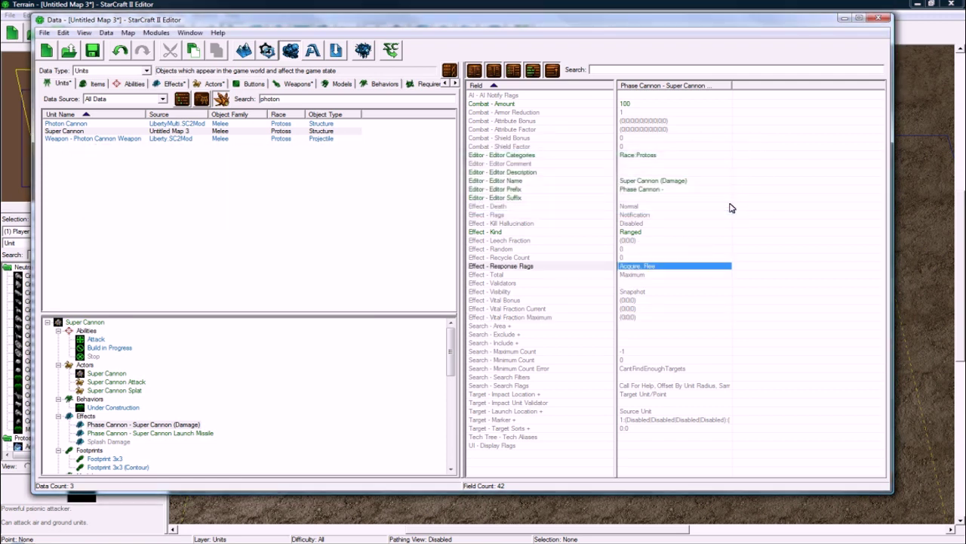
Step: Look over the Impact Location and Launch Location fields
click(631, 394)
click(625, 412)
click(645, 395)
click(648, 412)
click(656, 395)
click(651, 411)
click(653, 402)
click(670, 394)
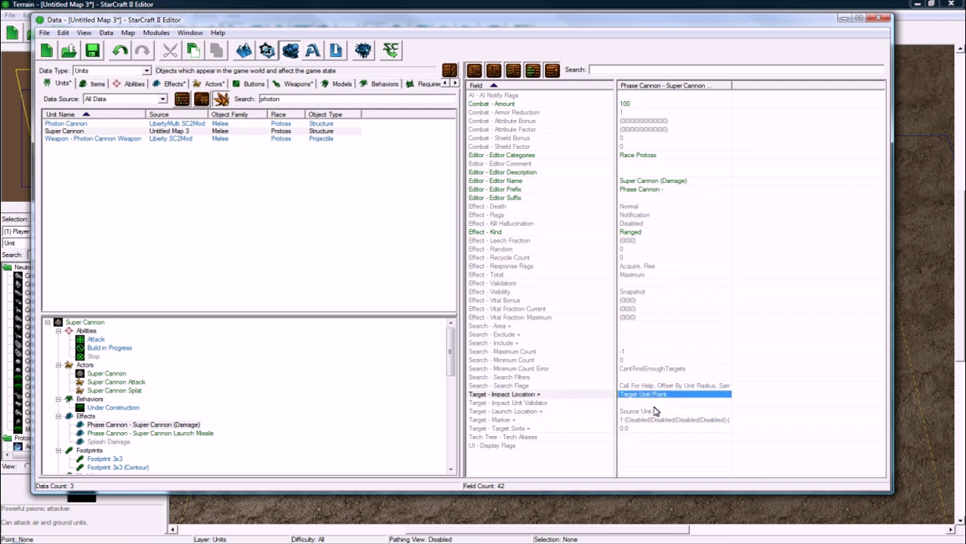
click(655, 413)
click(665, 387)
click(664, 395)
click(658, 412)
click(657, 395)
click(654, 412)
Step: Recheck Effect Kind and the updated Combat Amount, then read the Armor Reduction field
click(639, 267)
click(642, 232)
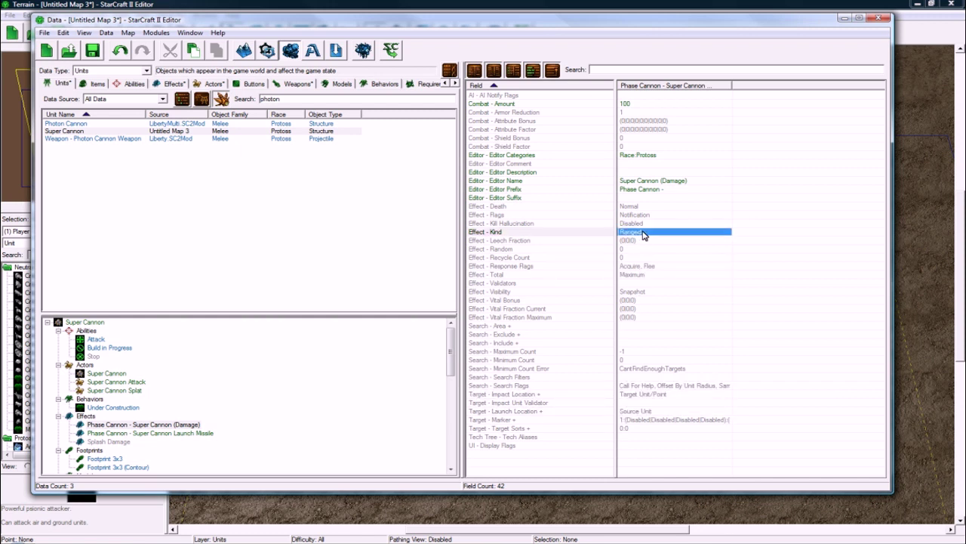
click(644, 215)
click(640, 104)
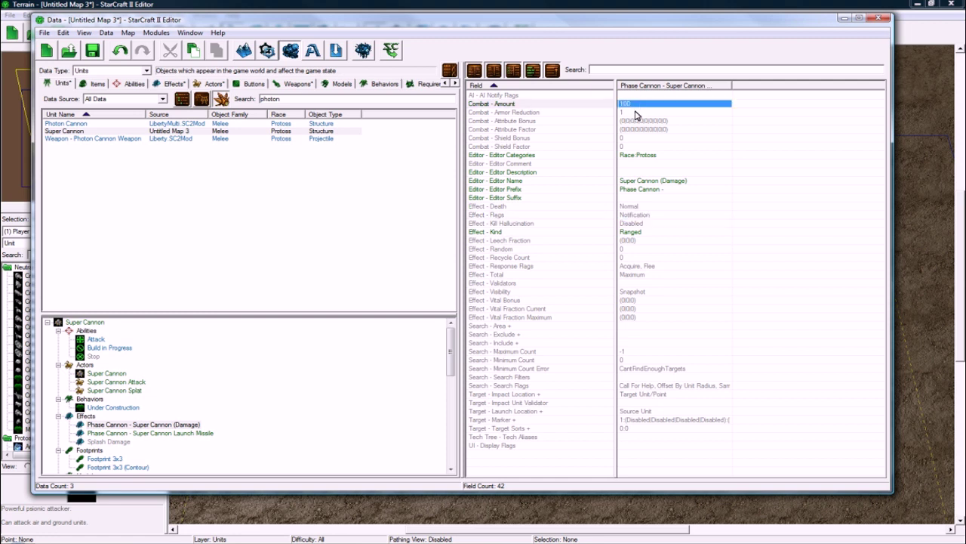
click(532, 113)
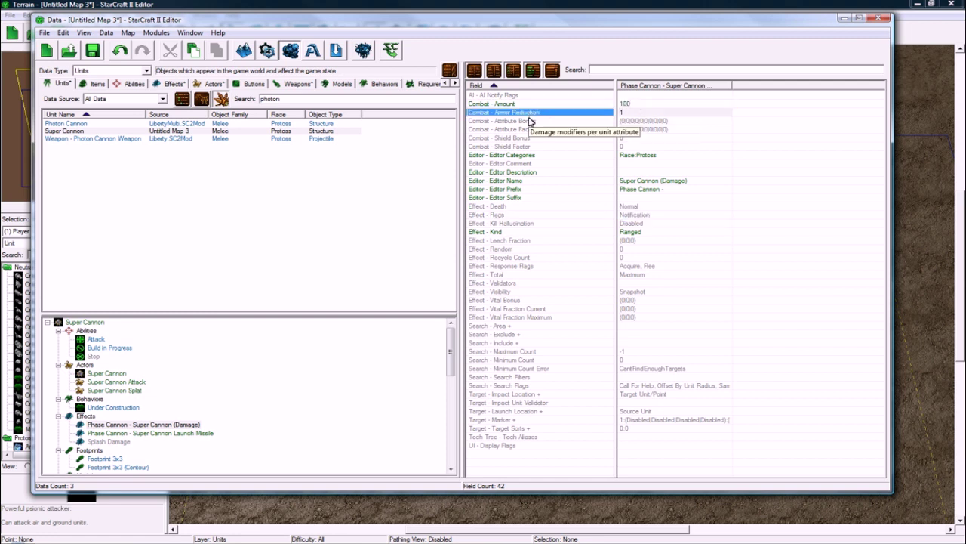
click(624, 113)
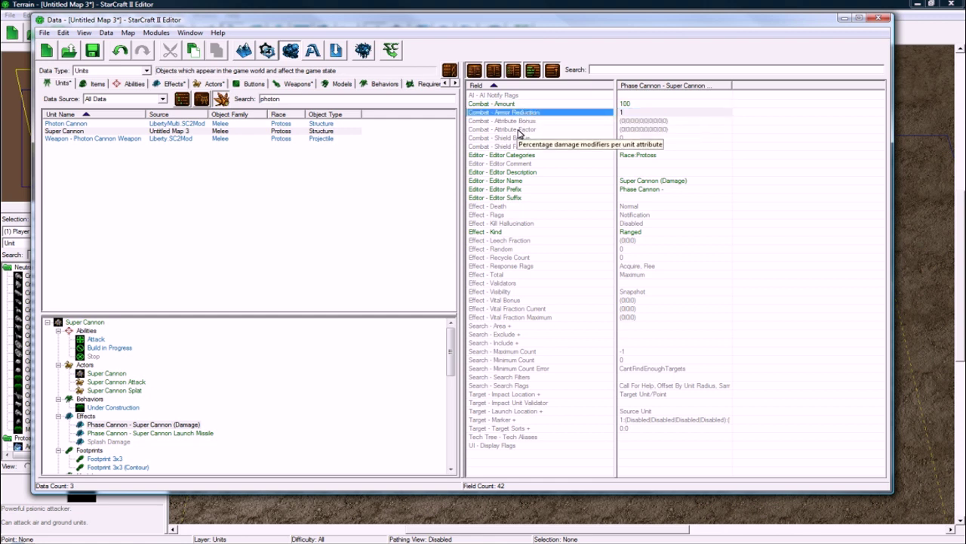
Step: Verify the Launch Missile's Impact Effect and Ammo Unit Photon Cannon Weapon Copy, cancelling unchanged
click(257, 362)
scroll(249, 370, down, 2)
click(197, 382)
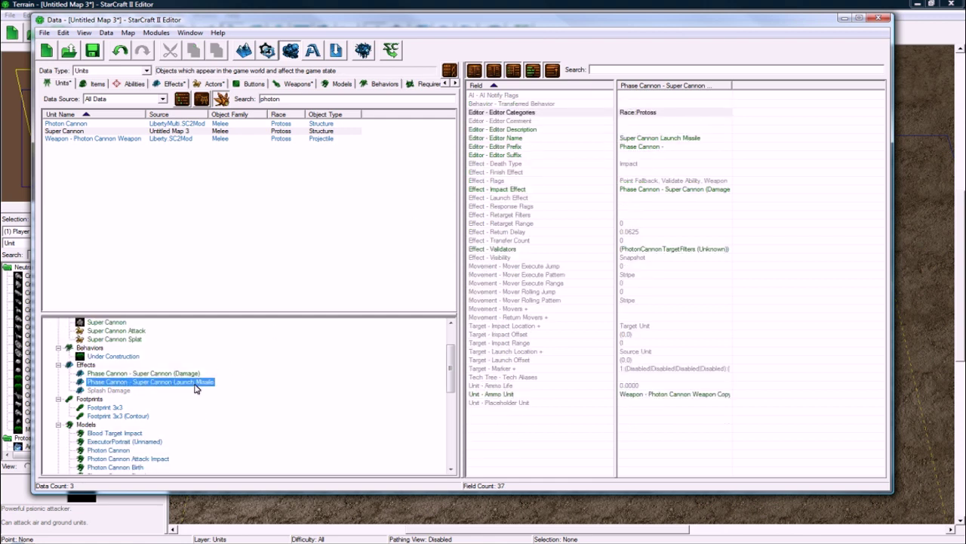
click(658, 250)
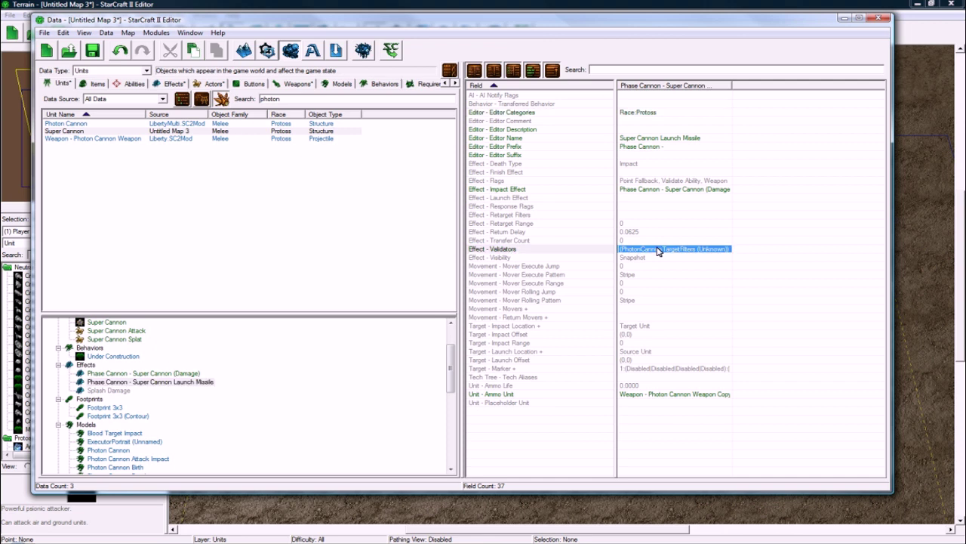
click(652, 190)
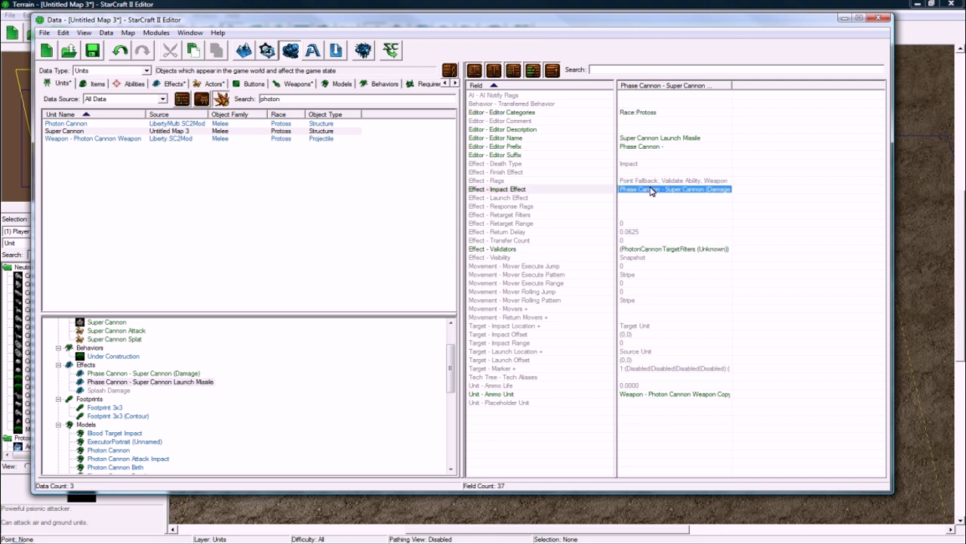
click(654, 139)
double_click(652, 394)
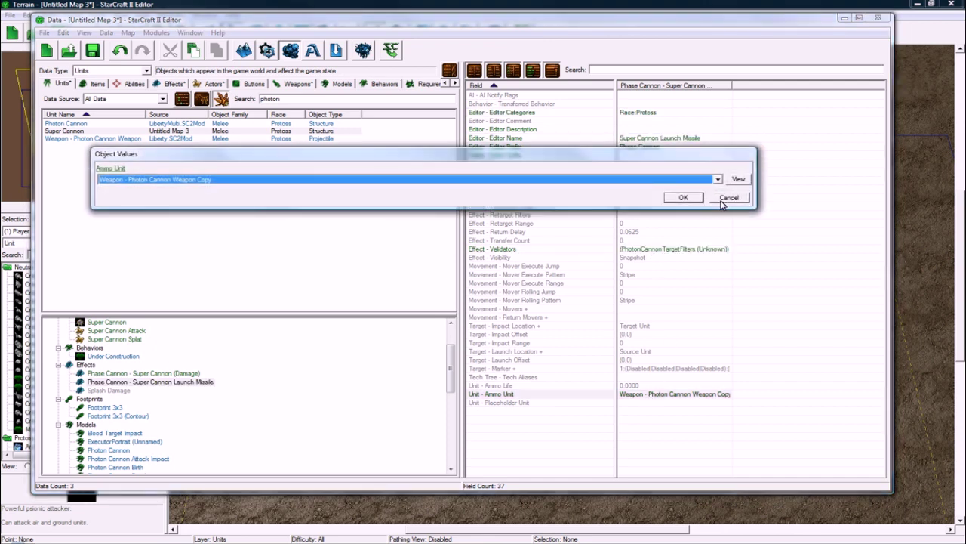
click(727, 198)
scroll(222, 393, down, 4)
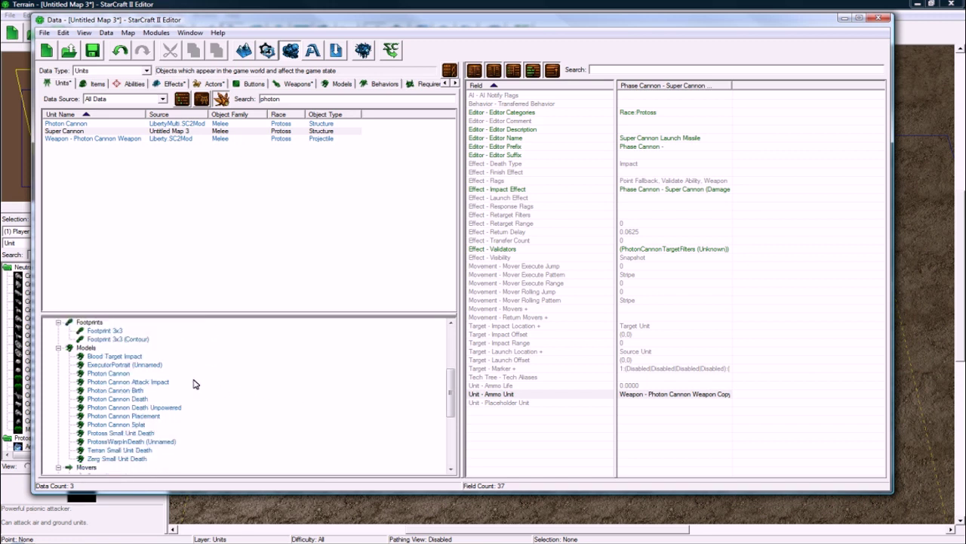